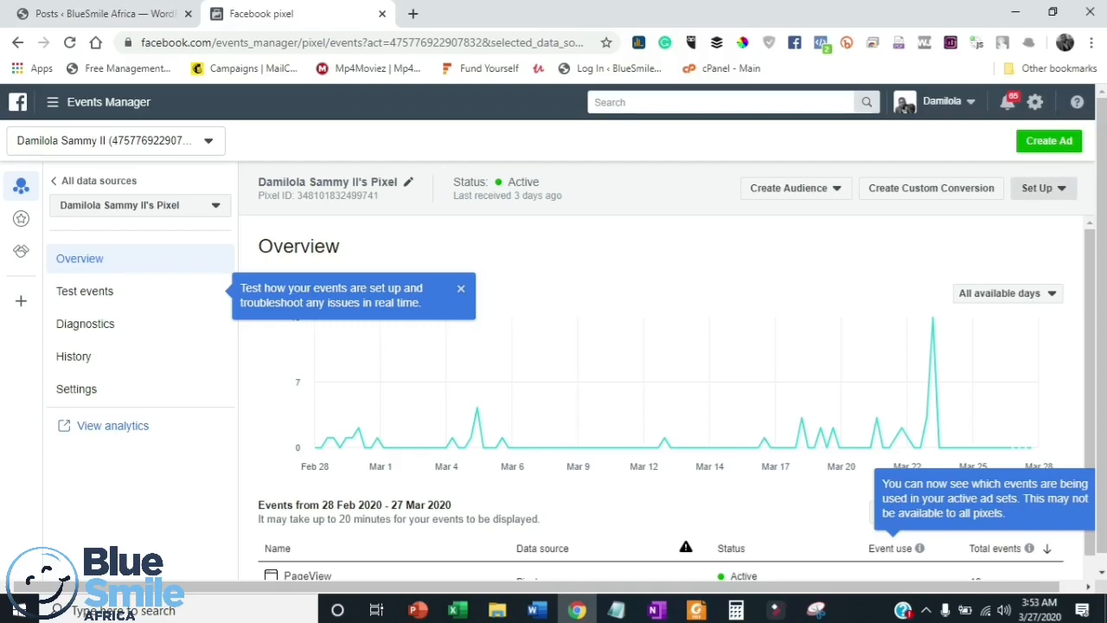
- Start setting up new events for the pixel and choose to add the event code manually
{"action": "left_click", "coordinate": [1044, 189]}
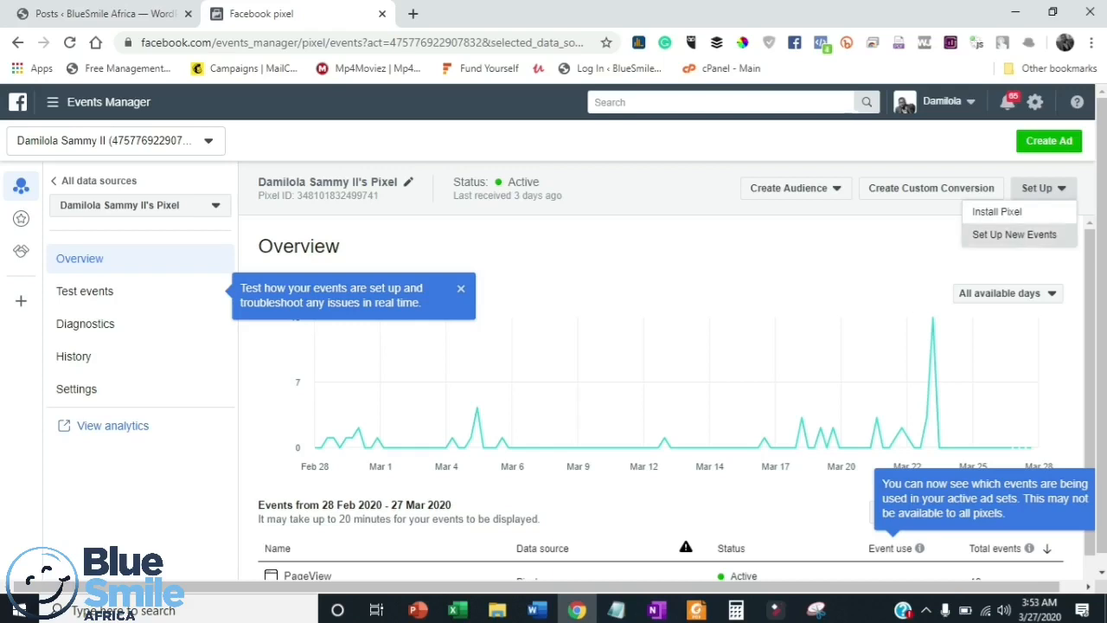
{"action": "left_click", "coordinate": [1014, 235]}
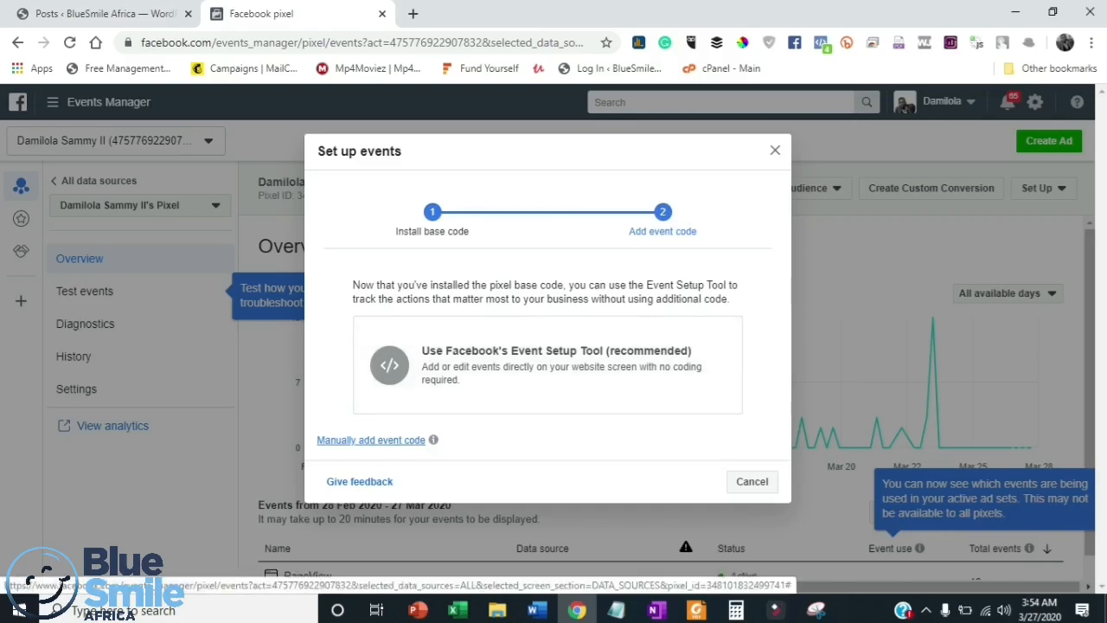
{"action": "left_click", "coordinate": [370, 440]}
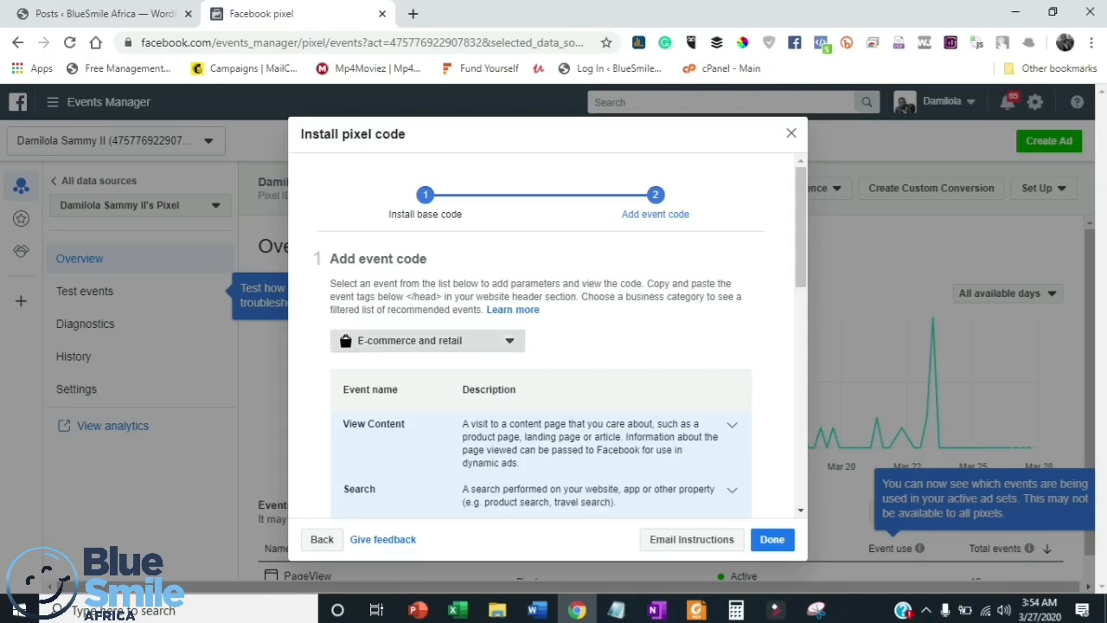
- Switch the business category to Automotive and examine its recommended events along with the expanded list of more events
{"action": "left_click", "coordinate": [424, 340]}
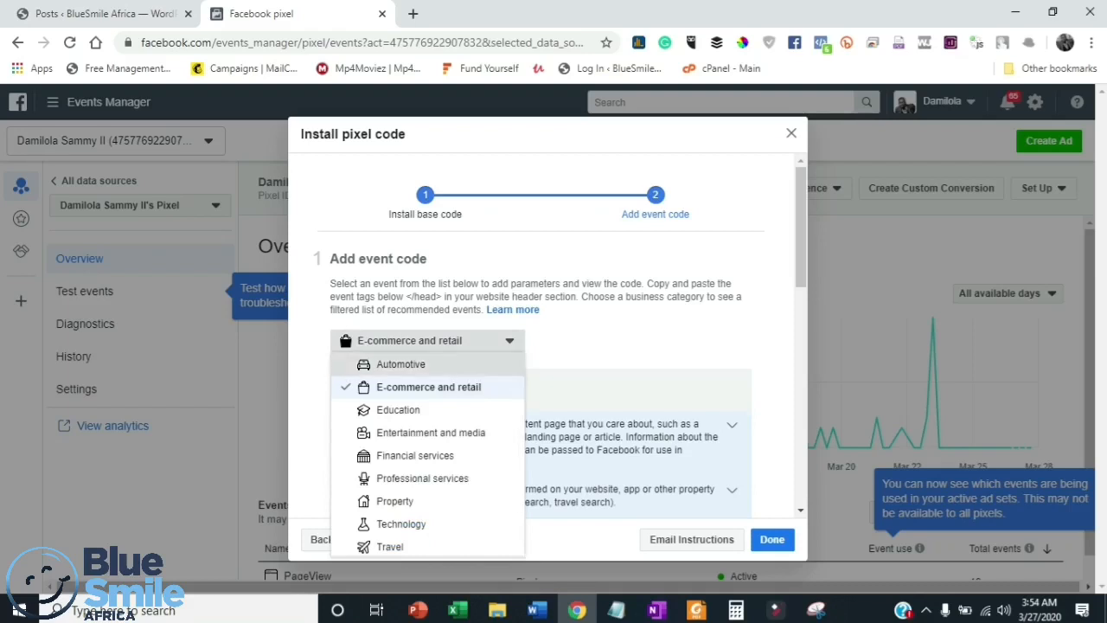
{"action": "left_click", "coordinate": [402, 364]}
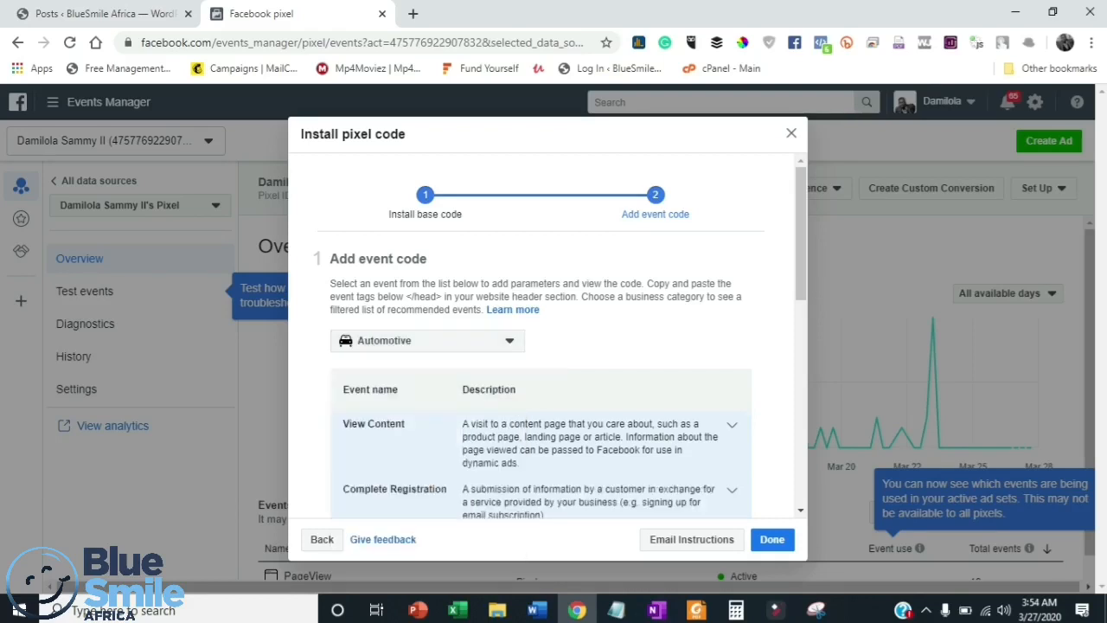
{"action": "scroll", "coordinate": [559, 346], "scroll_direction": "down", "scroll_amount": 1}
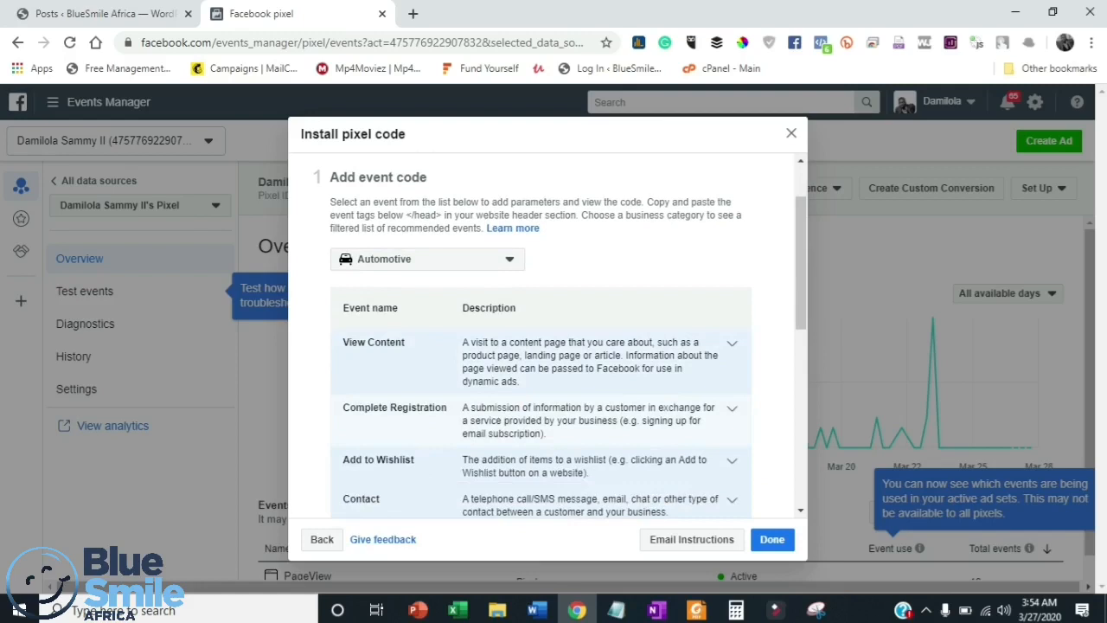
{"action": "scroll", "coordinate": [560, 338], "scroll_direction": "down", "scroll_amount": 1}
{"action": "scroll", "coordinate": [559, 338], "scroll_direction": "up", "scroll_amount": 1}
{"action": "scroll", "coordinate": [560, 337], "scroll_direction": "down", "scroll_amount": 2}
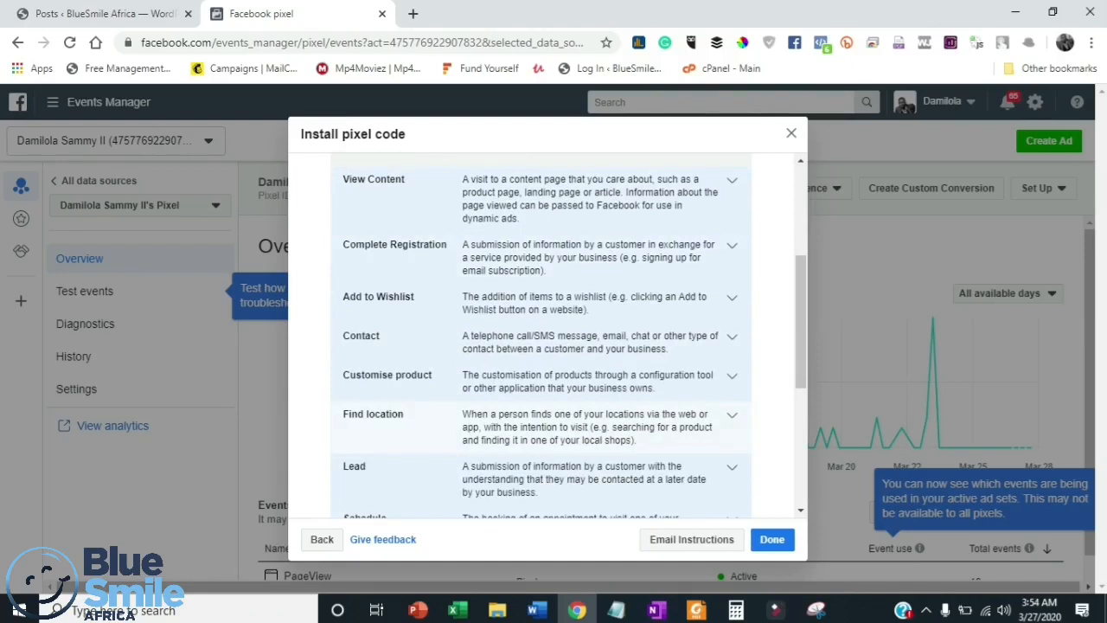
{"action": "scroll", "coordinate": [545, 432], "scroll_direction": "down", "scroll_amount": 1}
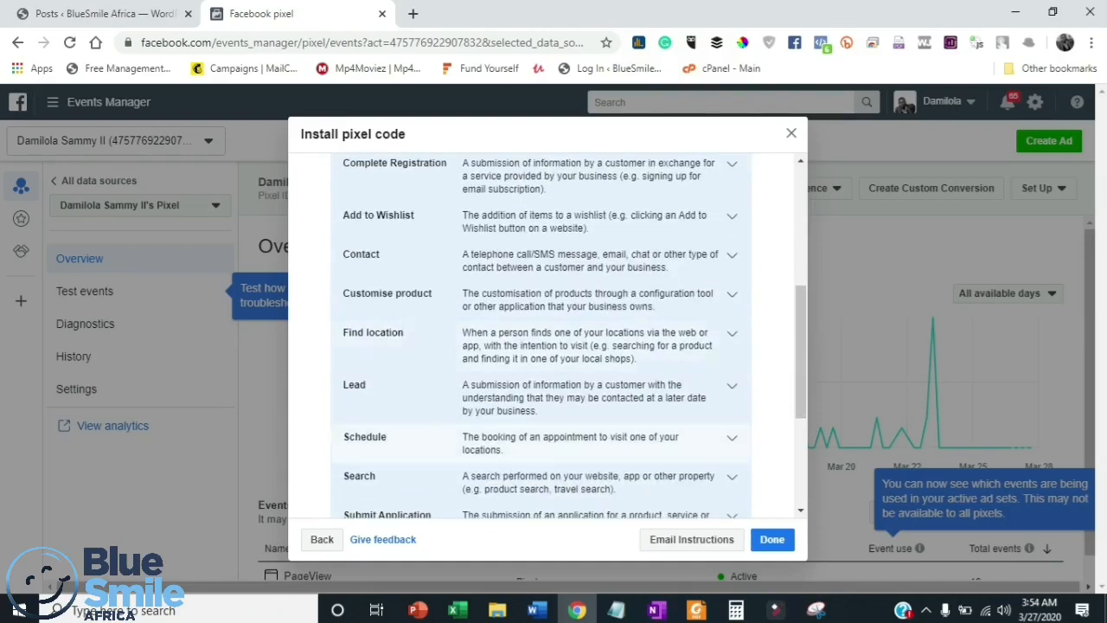
{"action": "scroll", "coordinate": [540, 346], "scroll_direction": "down", "scroll_amount": 2}
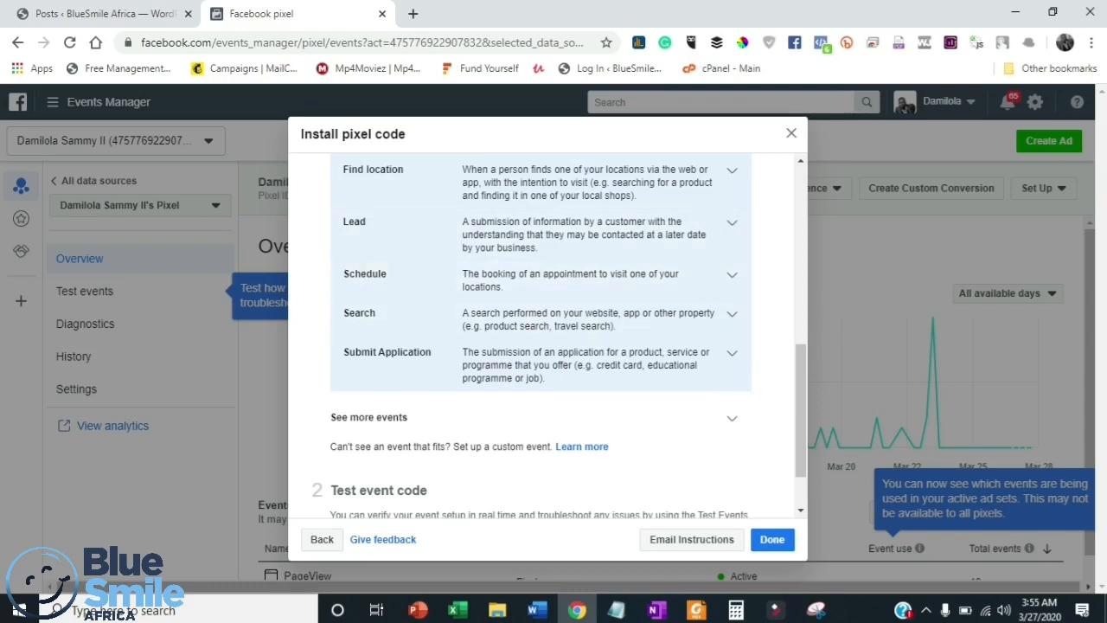
{"action": "left_click", "coordinate": [732, 418]}
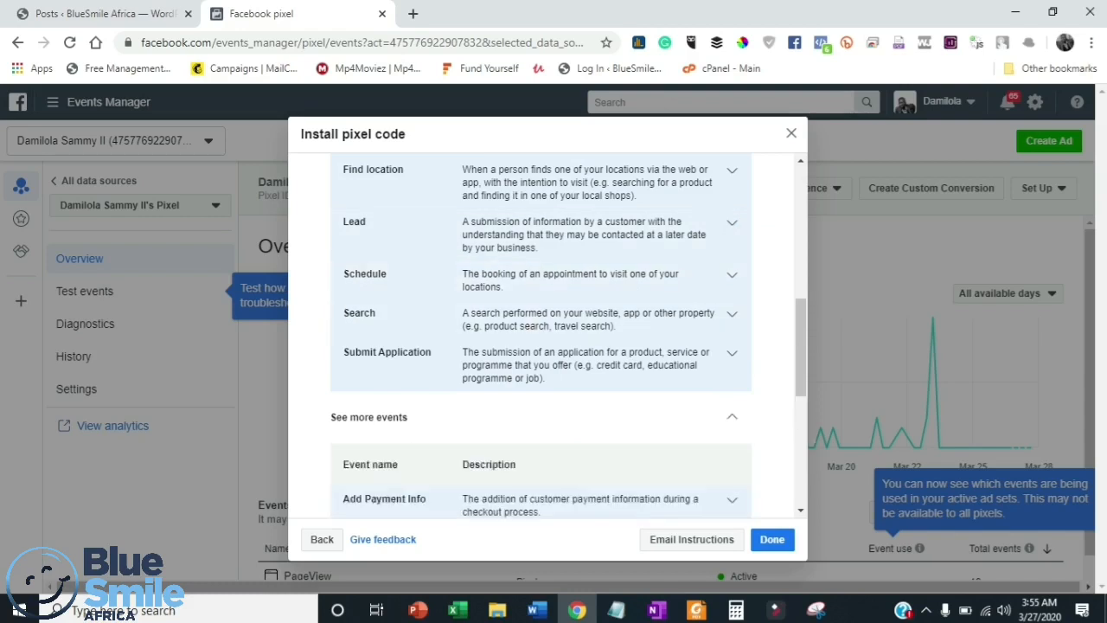
{"action": "scroll", "coordinate": [541, 333], "scroll_direction": "down", "scroll_amount": 1}
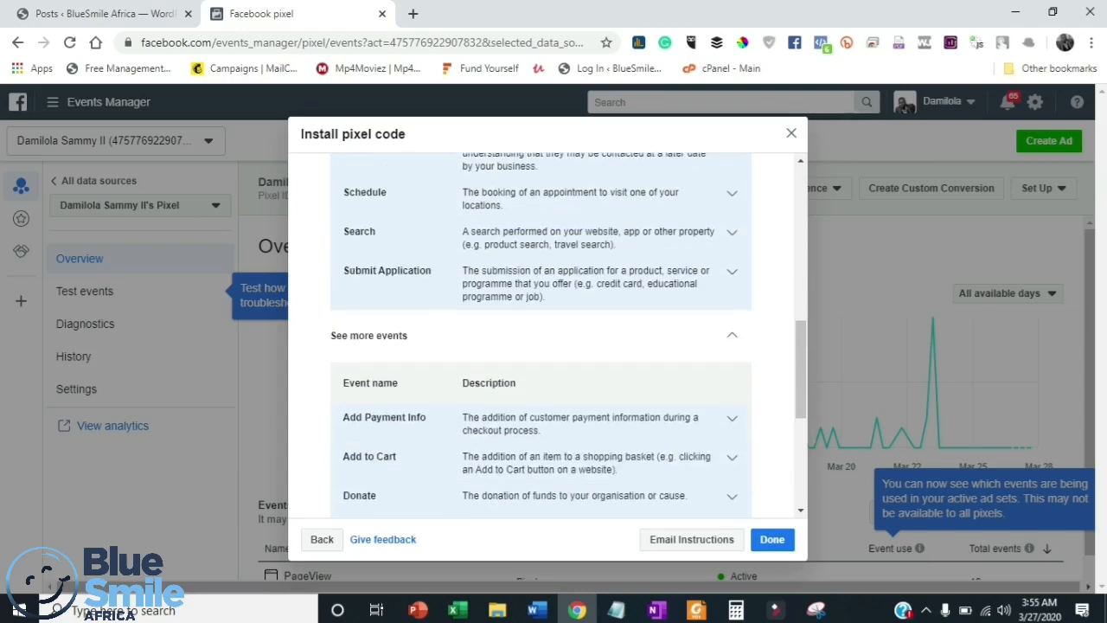
{"action": "scroll", "coordinate": [541, 333], "scroll_direction": "down", "scroll_amount": 1}
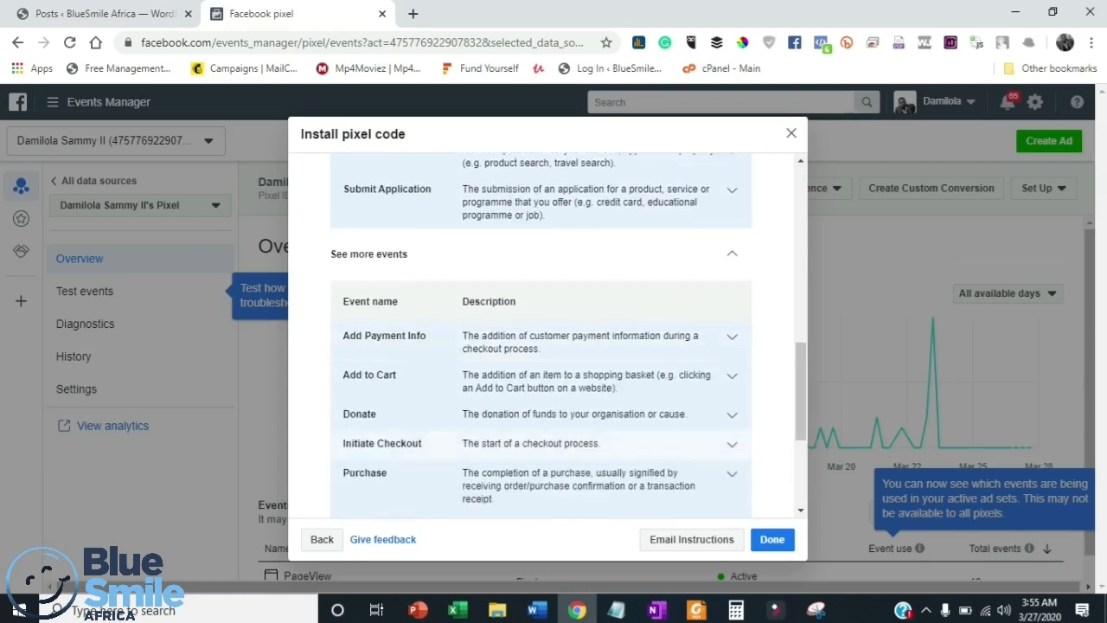
{"action": "scroll", "coordinate": [541, 333], "scroll_direction": "down", "scroll_amount": 1}
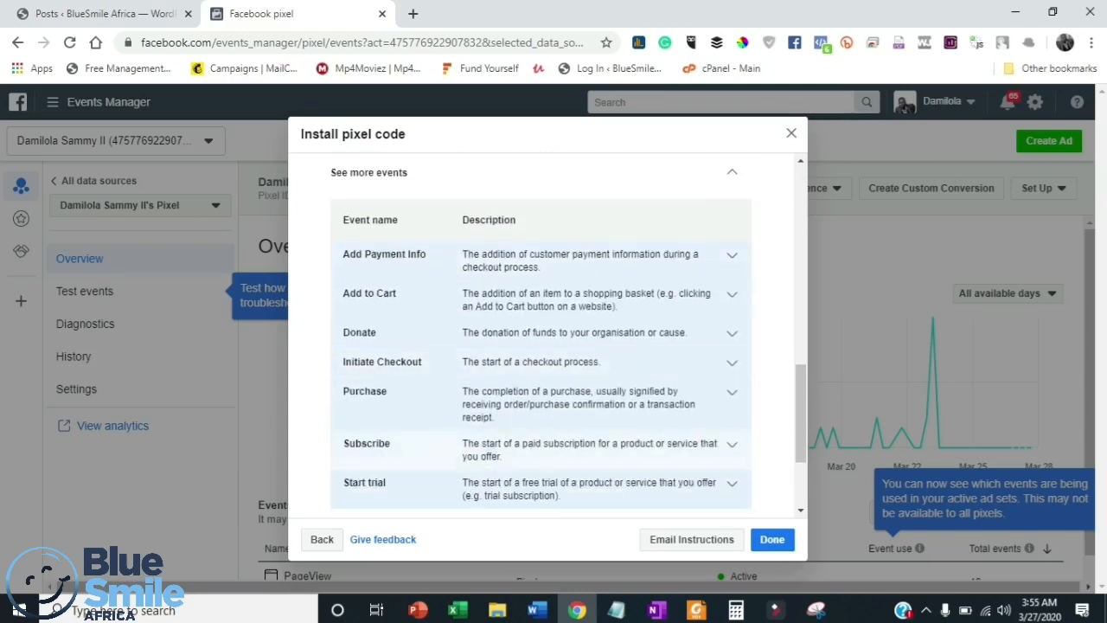
{"action": "scroll", "coordinate": [540, 333], "scroll_direction": "down", "scroll_amount": 2}
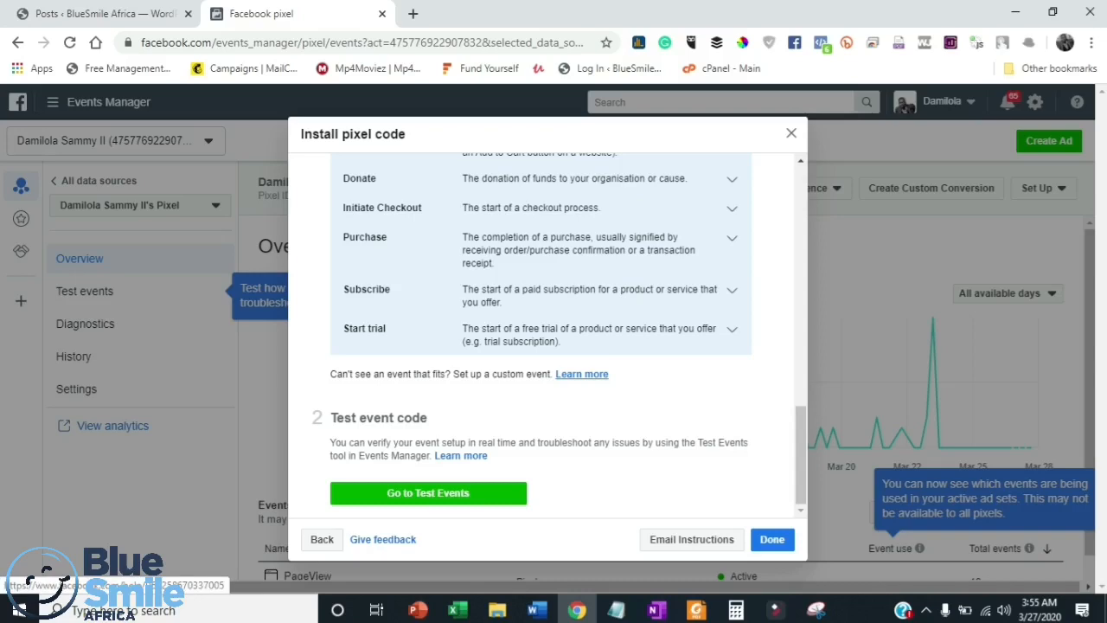
{"action": "scroll", "coordinate": [541, 337], "scroll_direction": "up", "scroll_amount": 10}
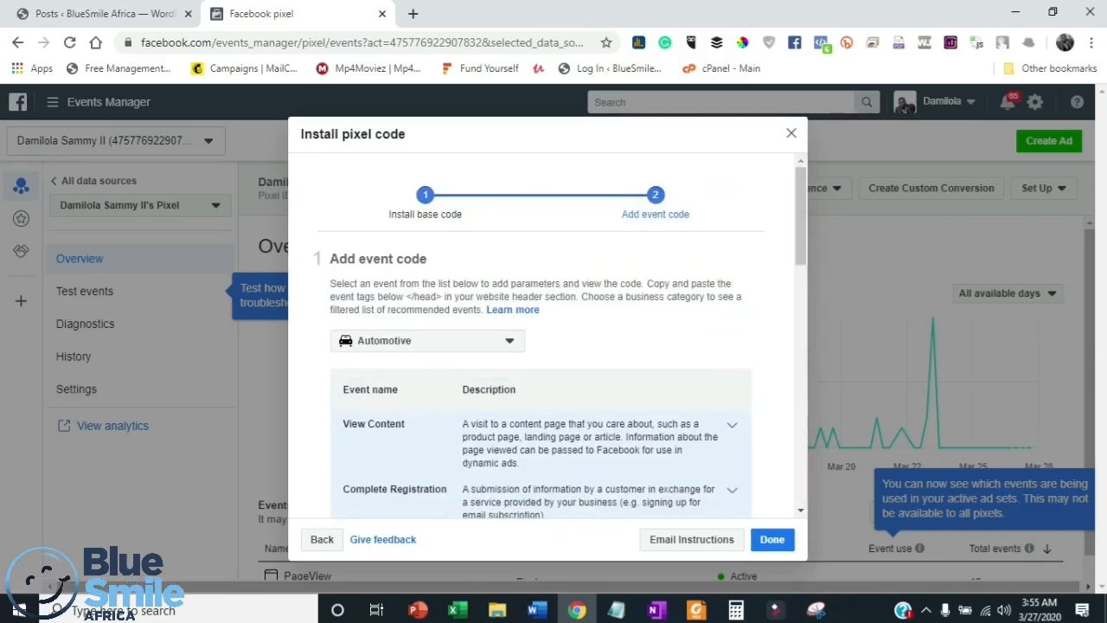
- Set the business category to E-commerce and retail and expand the Purchase event to its parameters
{"action": "left_click", "coordinate": [427, 340]}
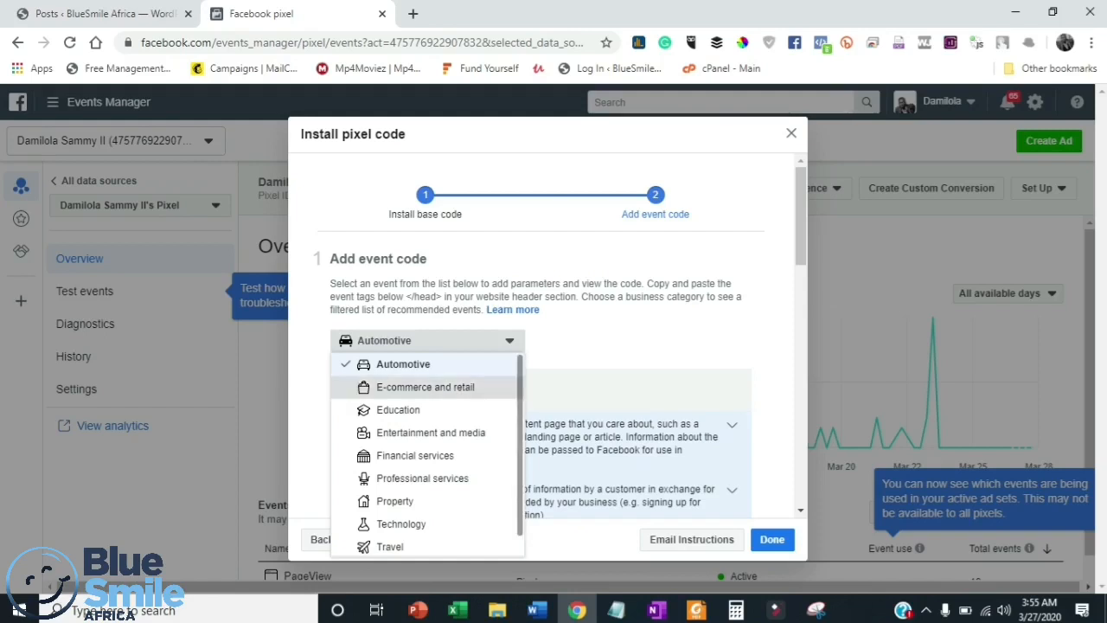
{"action": "left_click", "coordinate": [425, 386]}
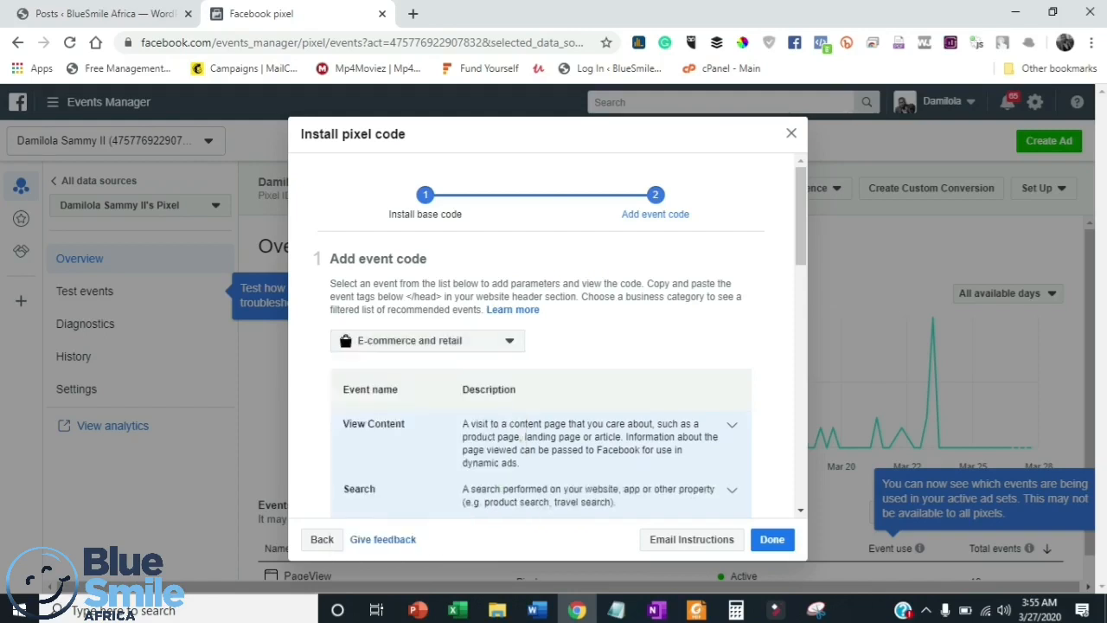
{"action": "scroll", "coordinate": [545, 363], "scroll_direction": "down", "scroll_amount": 1}
{"action": "scroll", "coordinate": [541, 346], "scroll_direction": "down", "scroll_amount": 3}
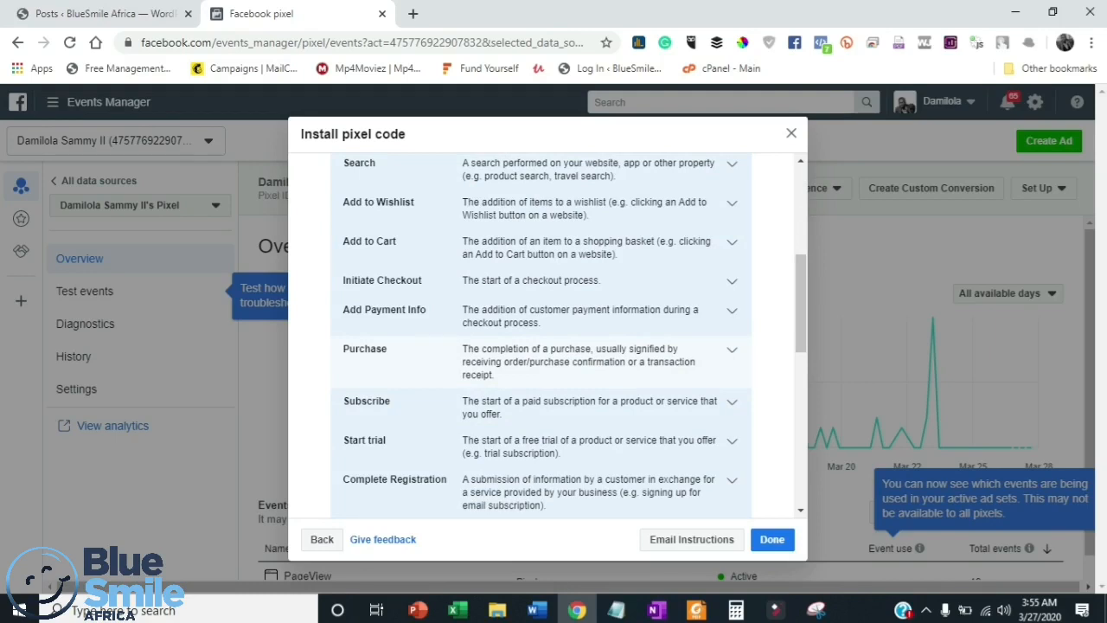
{"action": "left_click", "coordinate": [732, 349]}
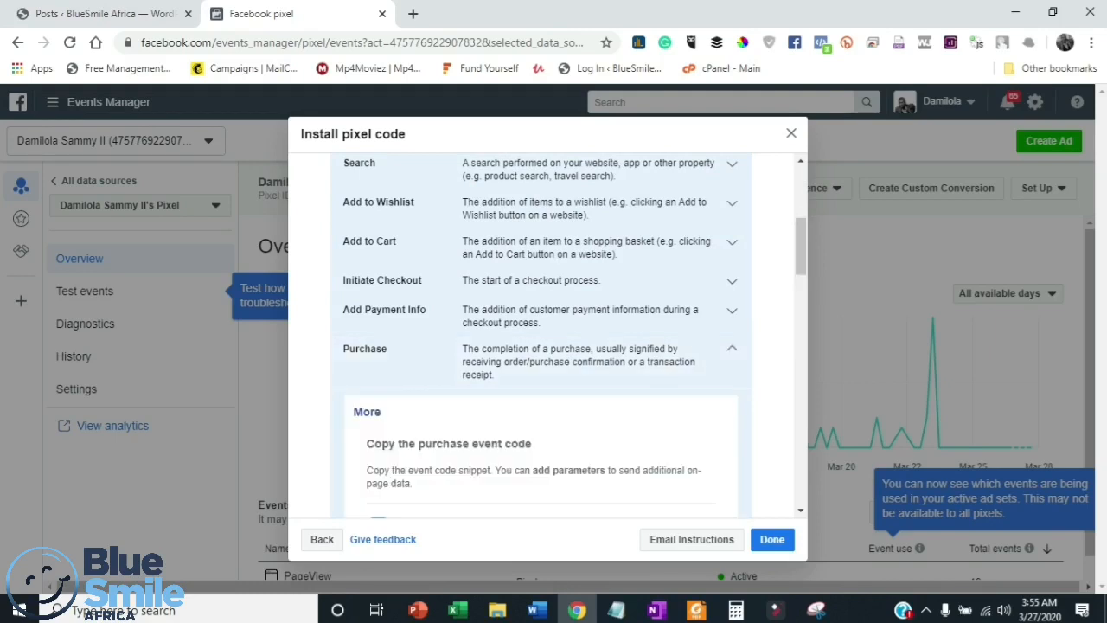
{"action": "scroll", "coordinate": [540, 346], "scroll_direction": "down", "scroll_amount": 2}
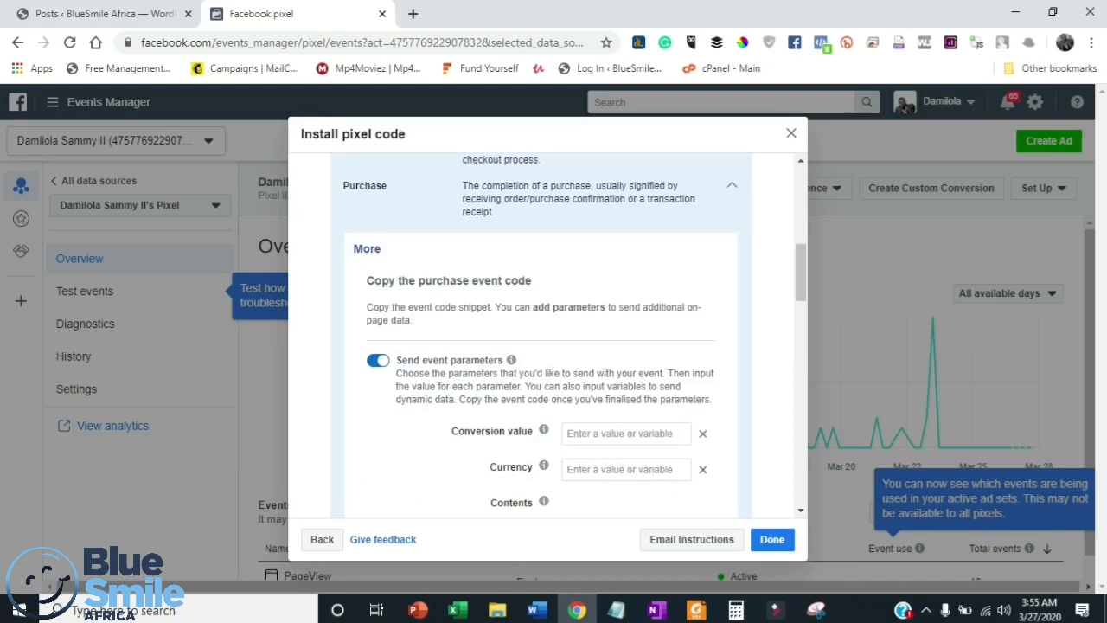
- Set the Purchase event's conversion value to 15000 and currency to NGN, and review the generated code snippet and its placement instructions
{"action": "left_click", "coordinate": [627, 434]}
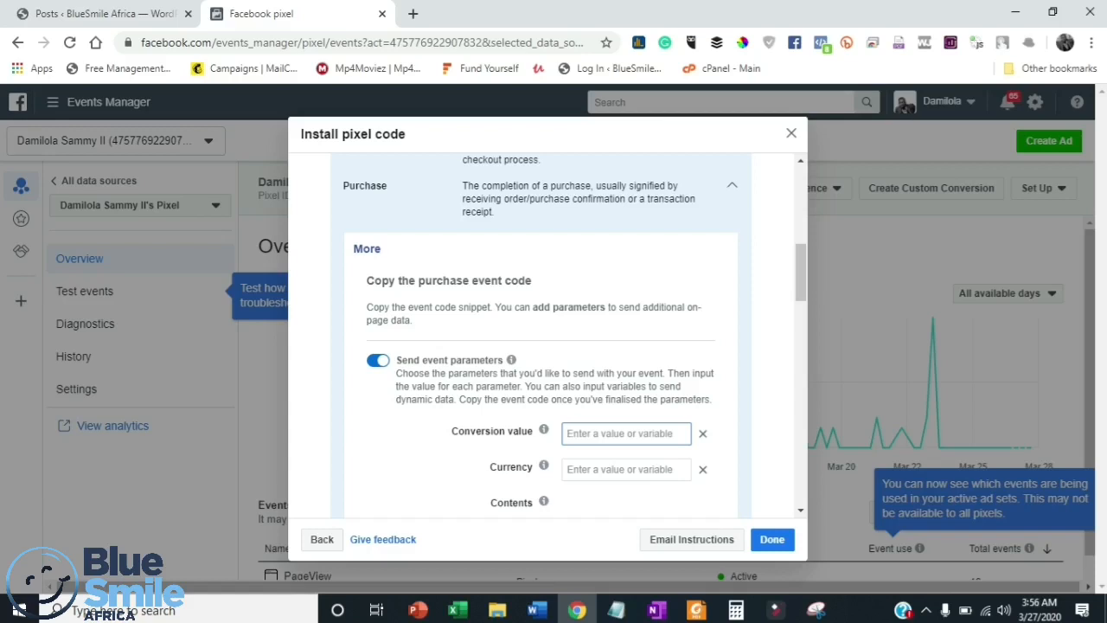
{"action": "type", "text": "1"}
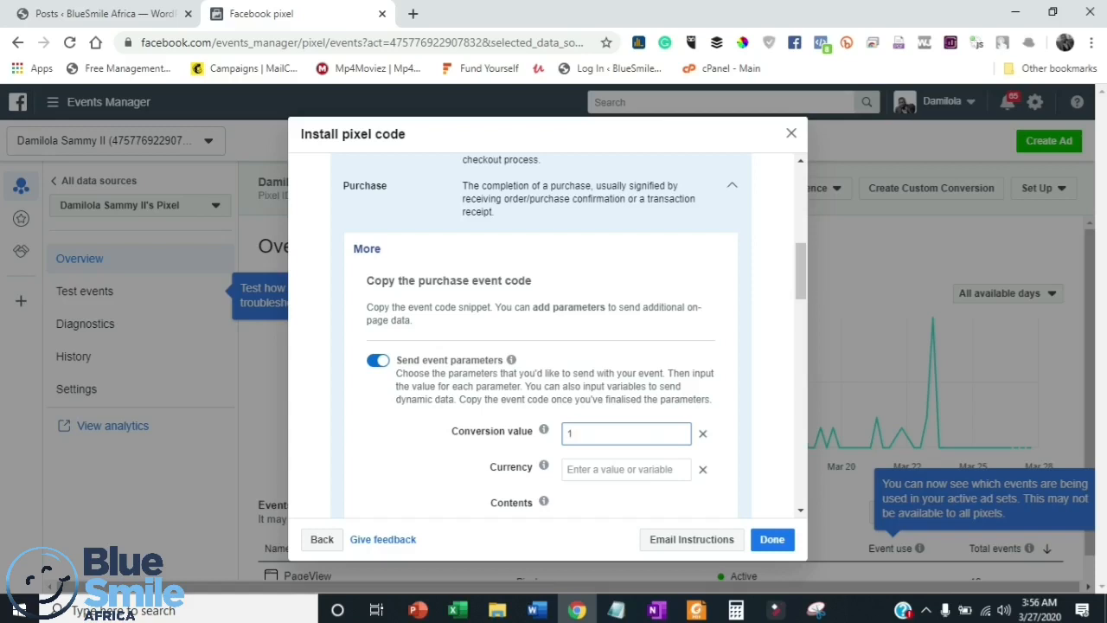
{"action": "type", "text": "5000"}
{"action": "left_click", "coordinate": [625, 469]}
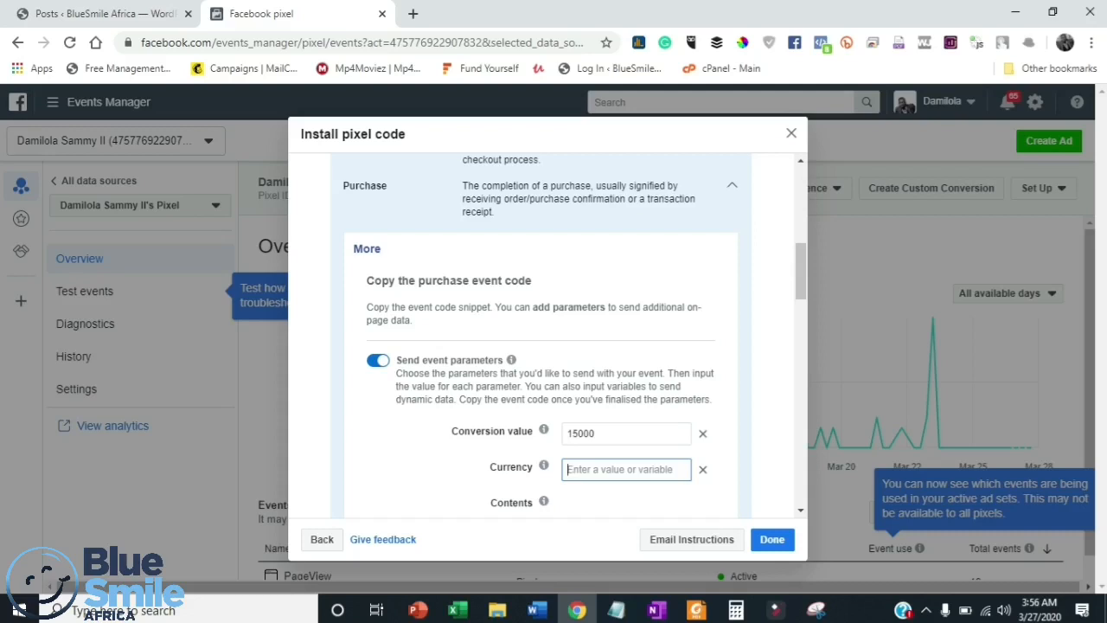
{"action": "type", "text": "NGN"}
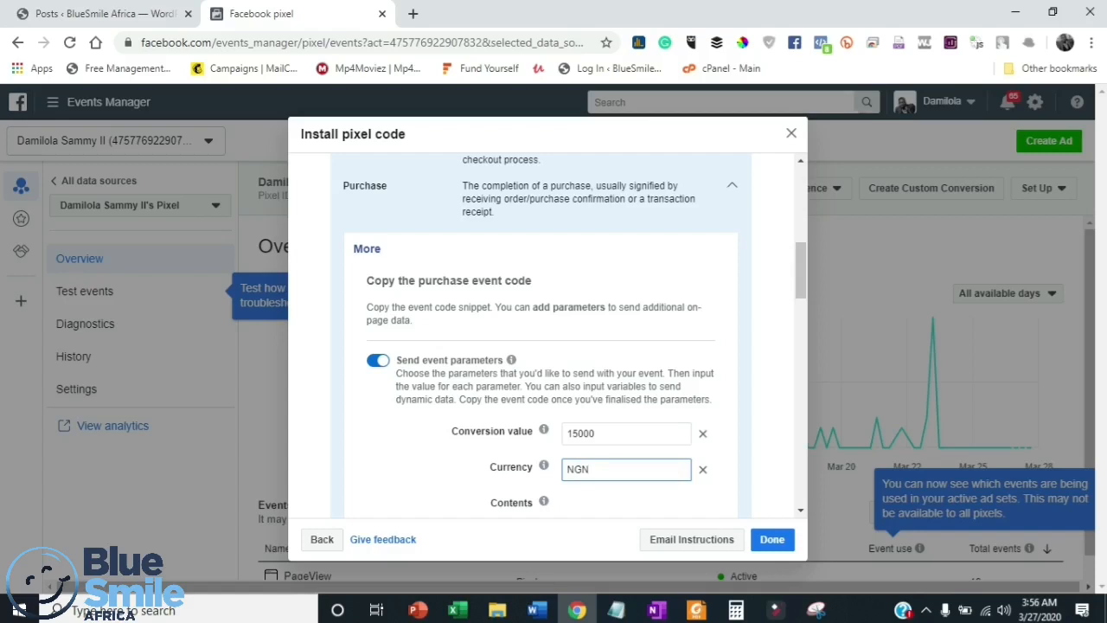
{"action": "scroll", "coordinate": [575, 338], "scroll_direction": "down", "scroll_amount": 2}
{"action": "double_click", "coordinate": [590, 306]}
{"action": "scroll", "coordinate": [590, 306], "scroll_direction": "down", "scroll_amount": 3}
{"action": "mouse_move", "coordinate": [541, 363]}
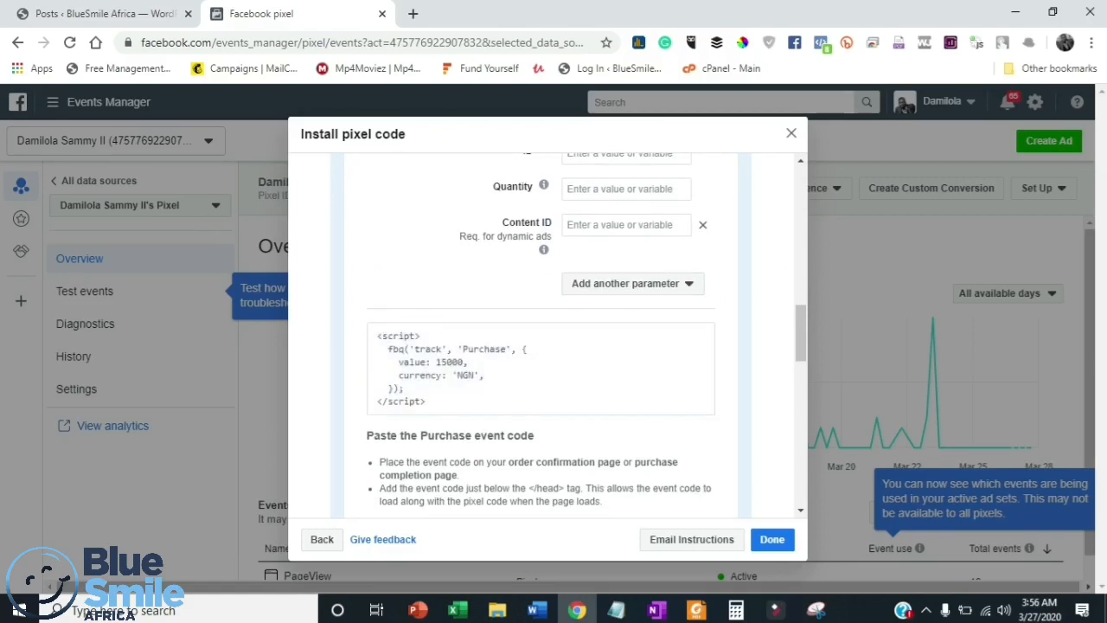
{"action": "scroll", "coordinate": [541, 333], "scroll_direction": "down", "scroll_amount": 1}
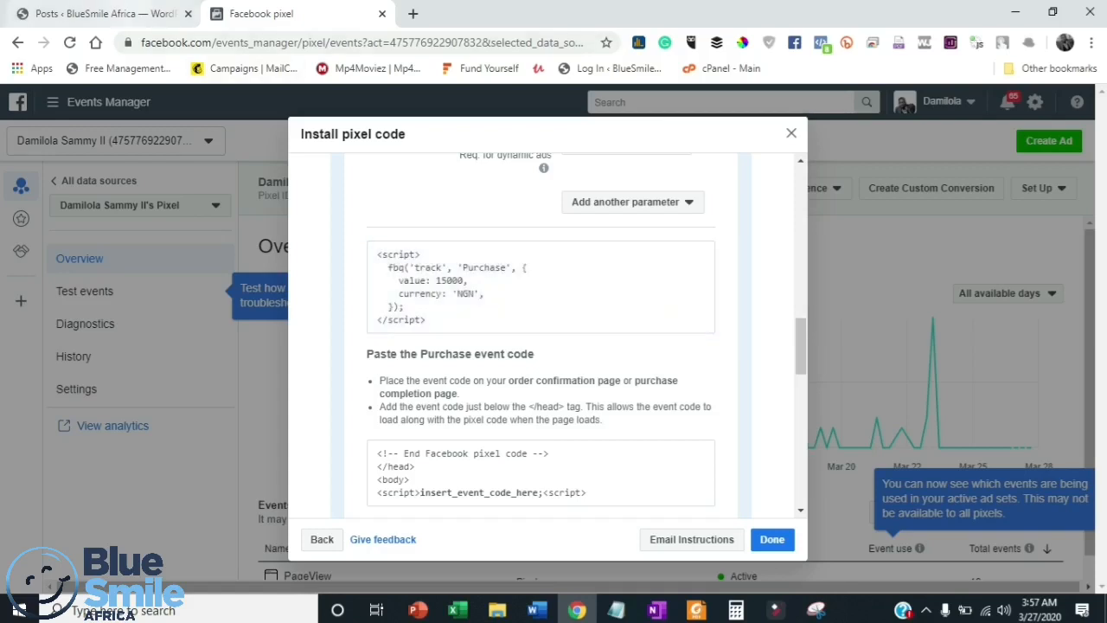
- Switch to the BlueSmile Africa WordPress admin and open the KP Thank you page for editing from the list of all pages
{"action": "left_click", "coordinate": [104, 14]}
{"action": "scroll", "coordinate": [613, 346], "scroll_direction": "down", "scroll_amount": 5}
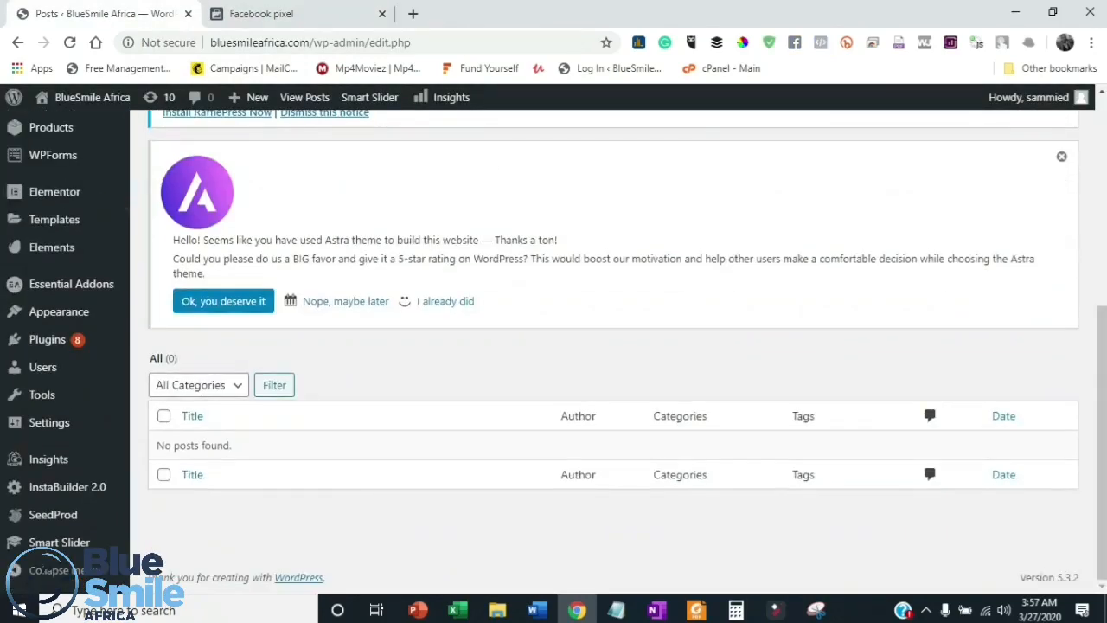
{"action": "scroll", "coordinate": [613, 346], "scroll_direction": "up", "scroll_amount": 5}
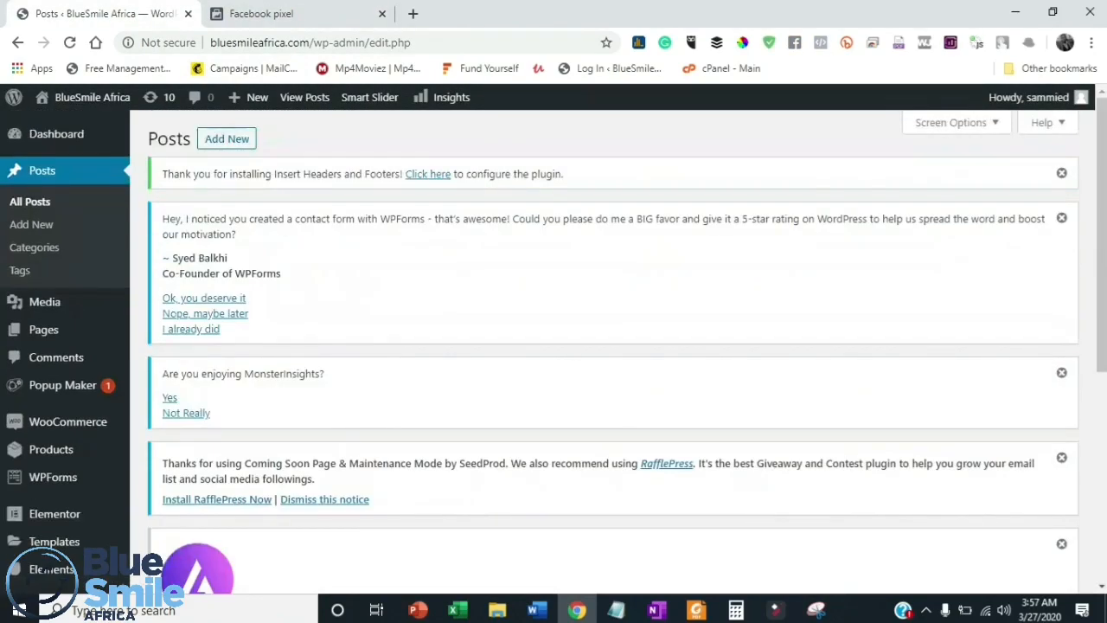
{"action": "mouse_move", "coordinate": [60, 385]}
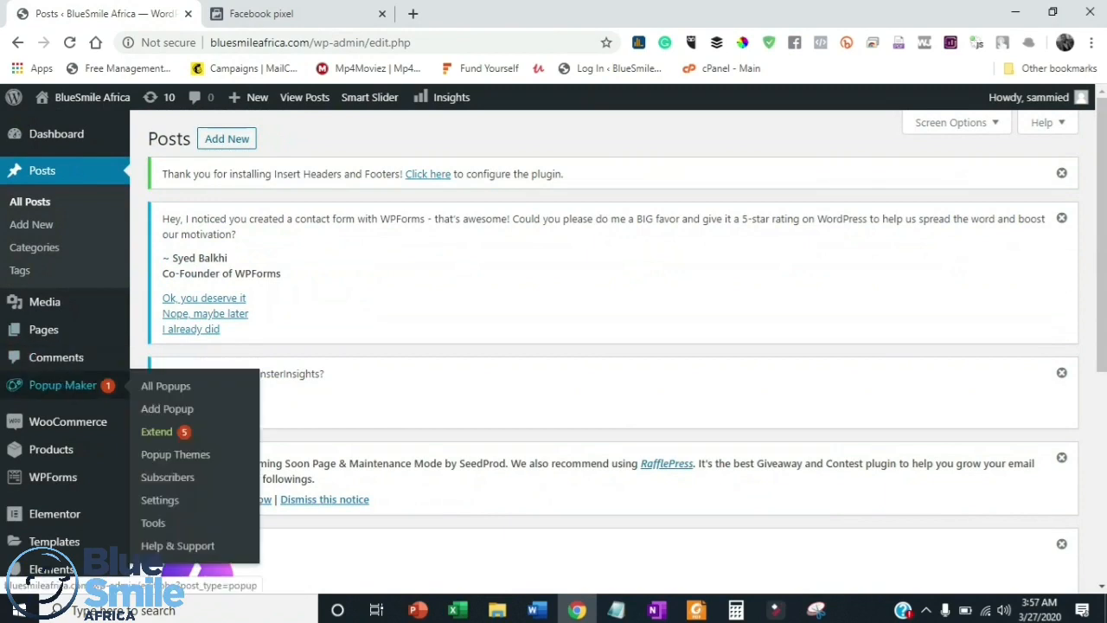
{"action": "mouse_move", "coordinate": [43, 330]}
{"action": "left_click", "coordinate": [162, 332]}
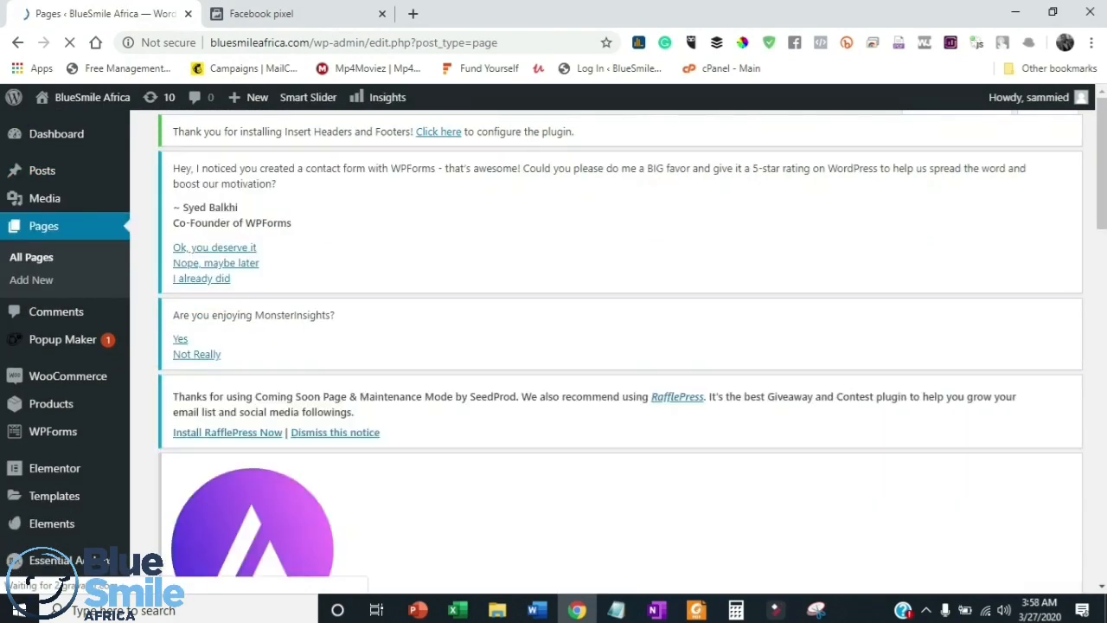
{"action": "scroll", "coordinate": [553, 346], "scroll_direction": "down", "scroll_amount": 10}
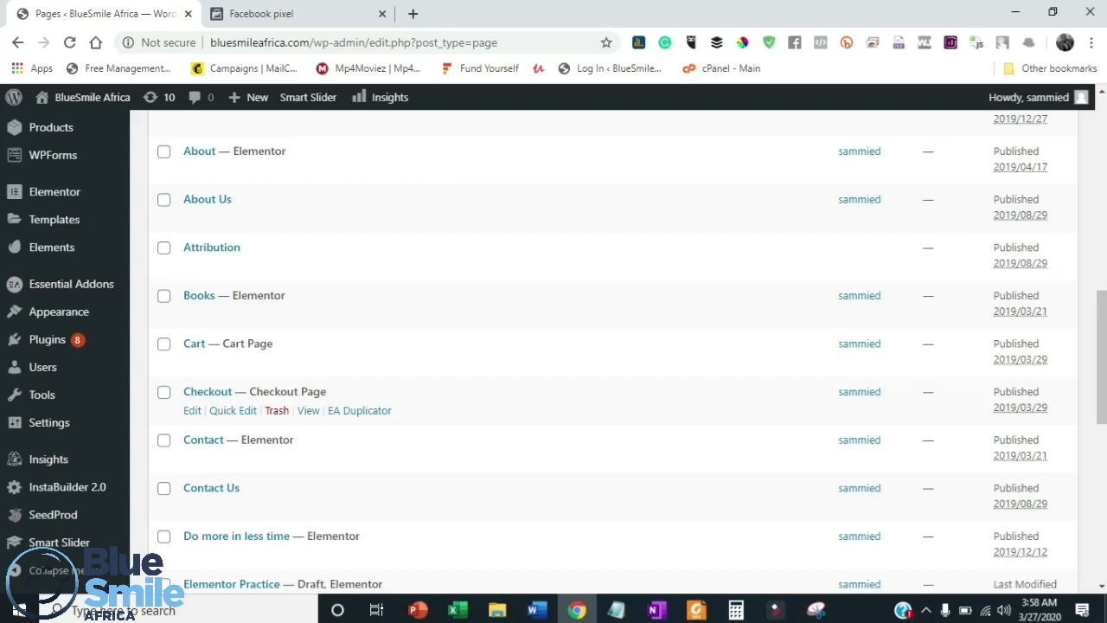
{"action": "scroll", "coordinate": [373, 194], "scroll_direction": "down", "scroll_amount": 5}
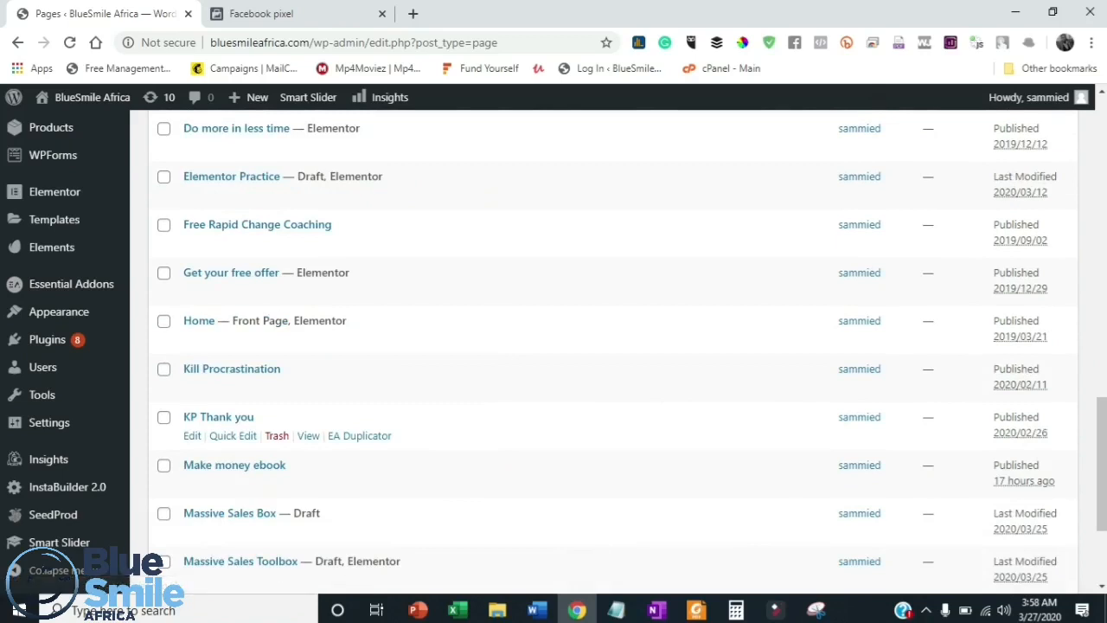
{"action": "left_click", "coordinate": [218, 417]}
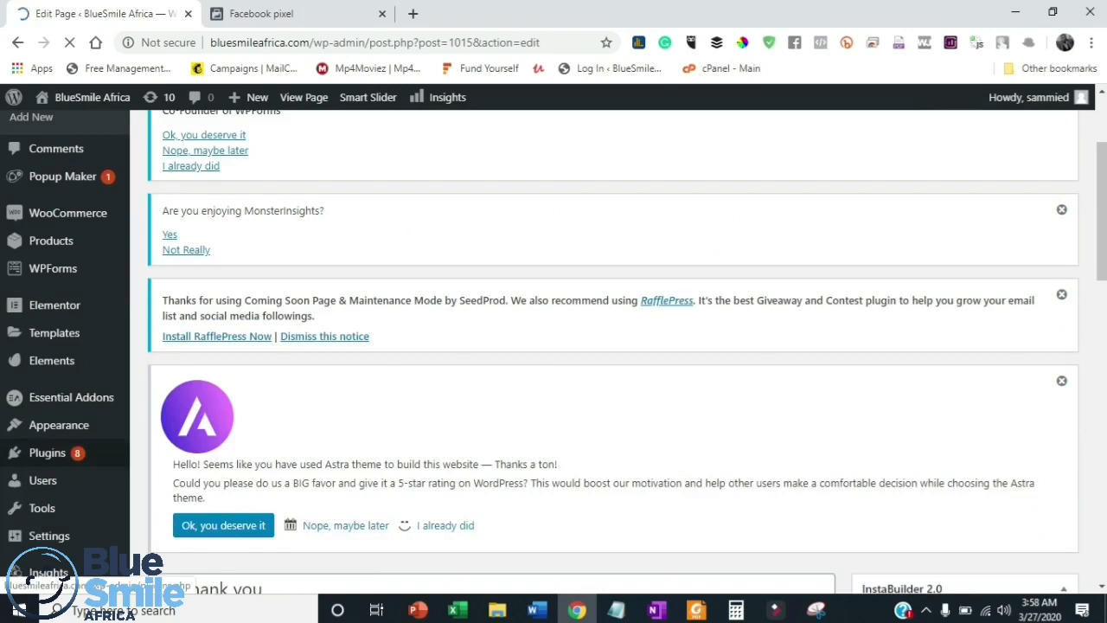
- Search the WordPress plugin directory for "header and footer" and examine the matching plugins
{"action": "mouse_move", "coordinate": [47, 452]}
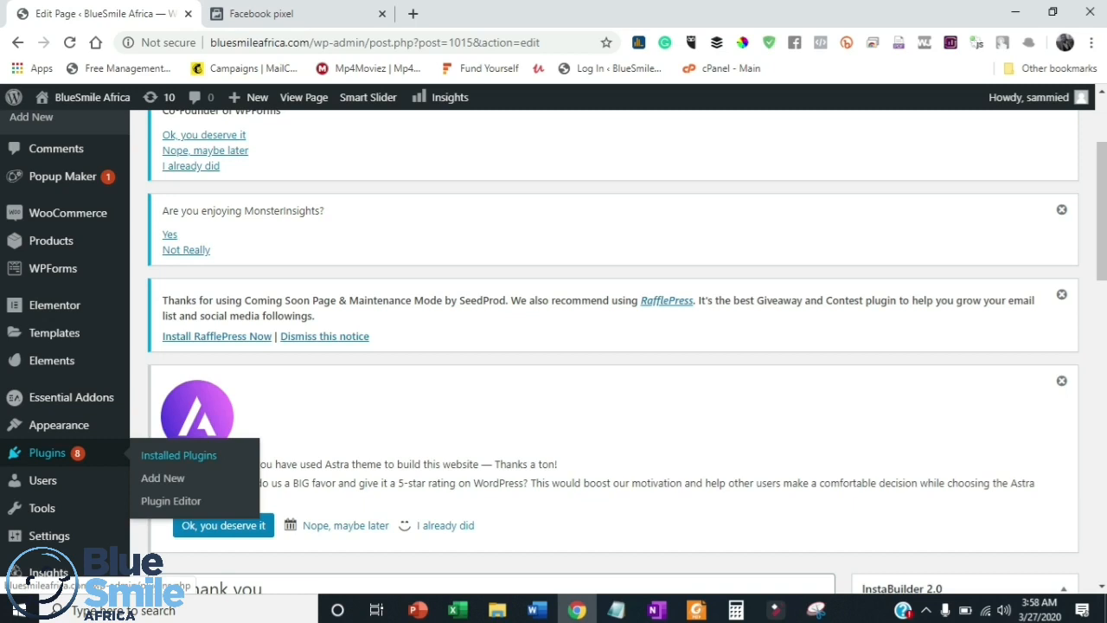
{"action": "left_click", "coordinate": [163, 477]}
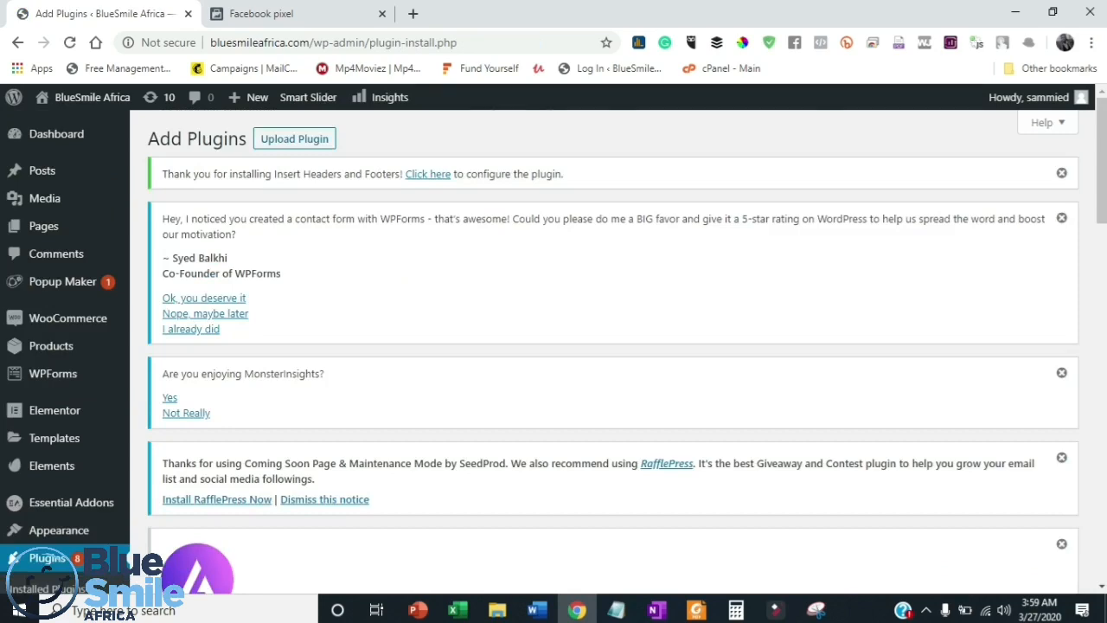
{"action": "scroll", "coordinate": [613, 351], "scroll_direction": "down", "scroll_amount": 6}
{"action": "left_click", "coordinate": [943, 271]}
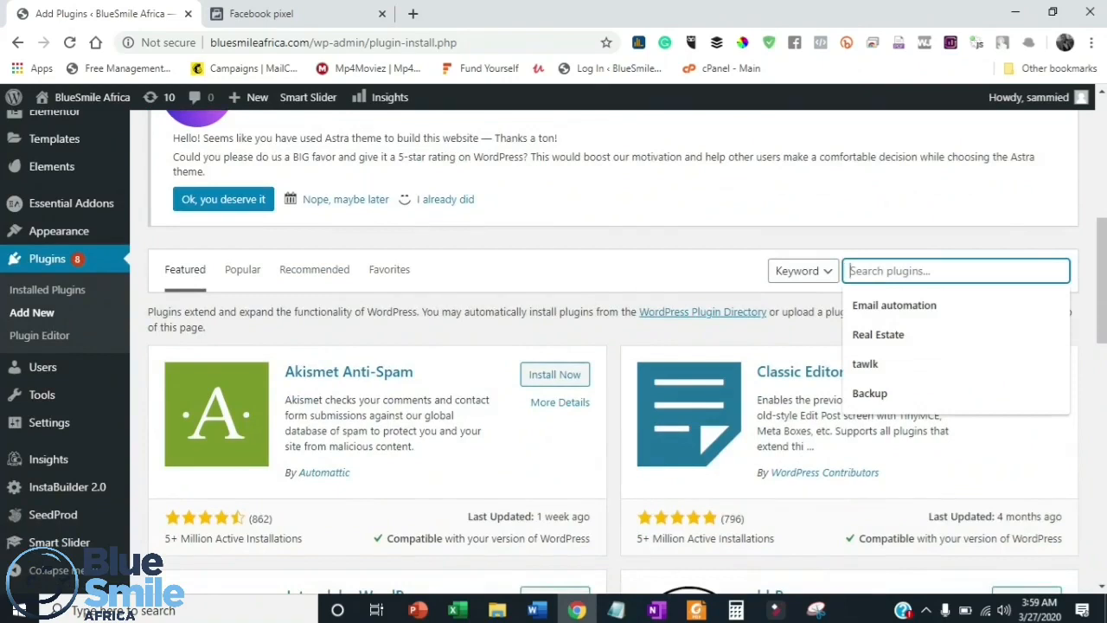
{"action": "type", "text": "hea"}
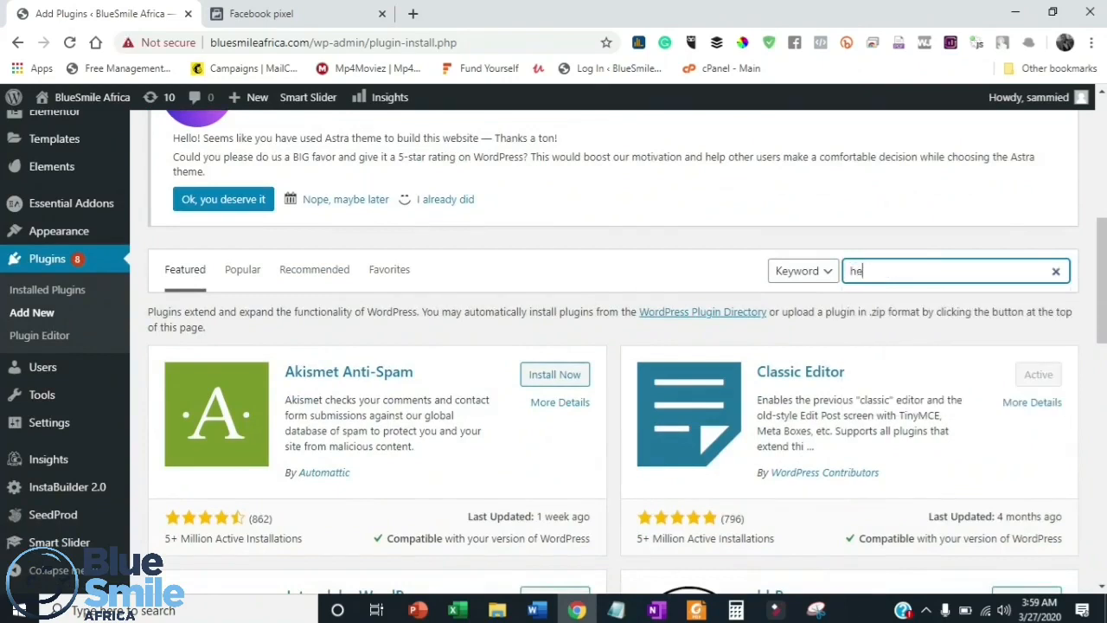
{"action": "type", "text": "der and footer"}
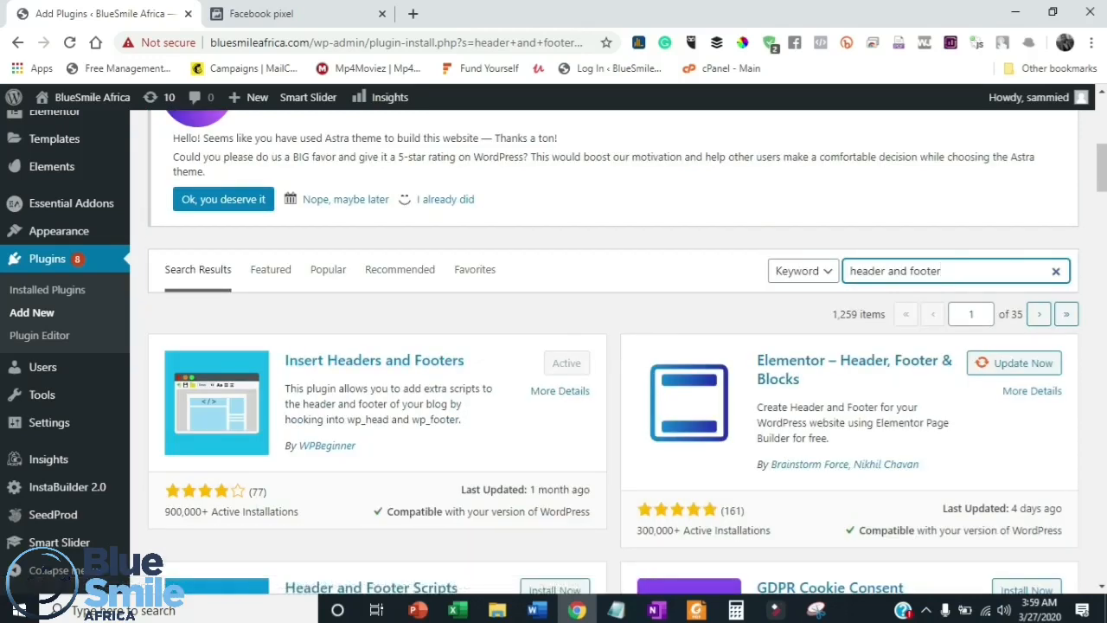
{"action": "scroll", "coordinate": [614, 347], "scroll_direction": "down", "scroll_amount": 1}
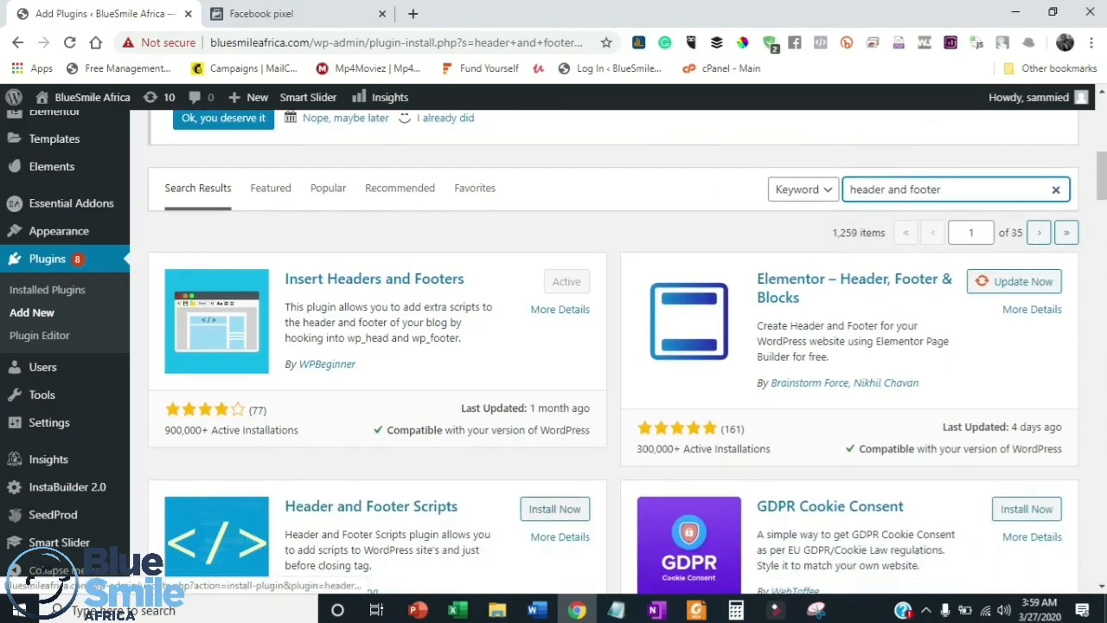
{"action": "scroll", "coordinate": [555, 428], "scroll_direction": "down", "scroll_amount": 1}
{"action": "scroll", "coordinate": [555, 428], "scroll_direction": "down", "scroll_amount": 1}
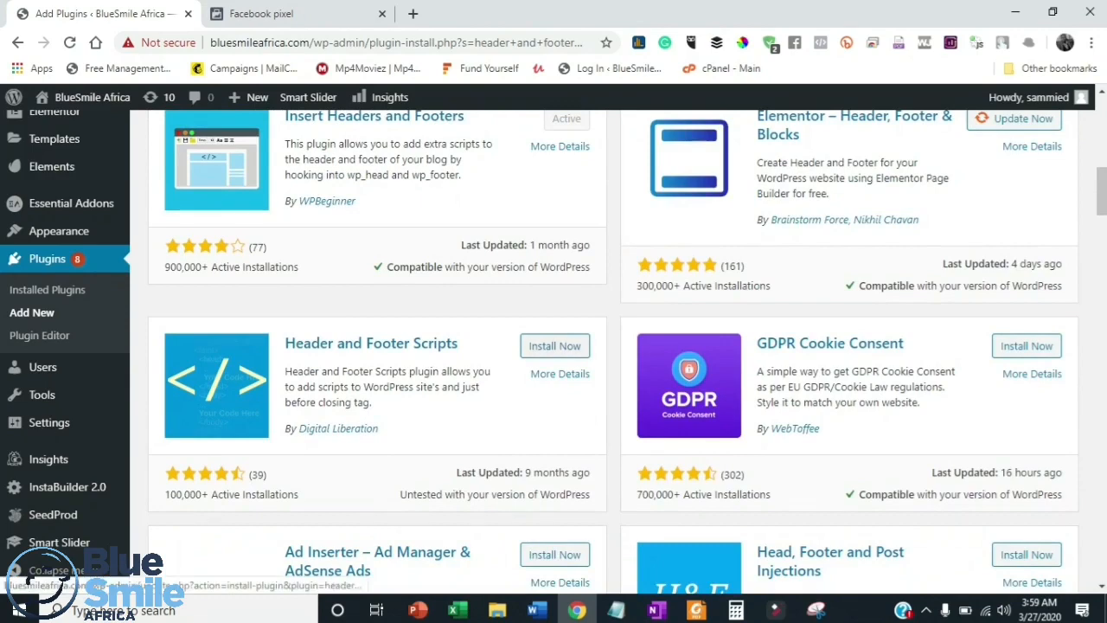
{"action": "scroll", "coordinate": [555, 346], "scroll_direction": "up", "scroll_amount": 2}
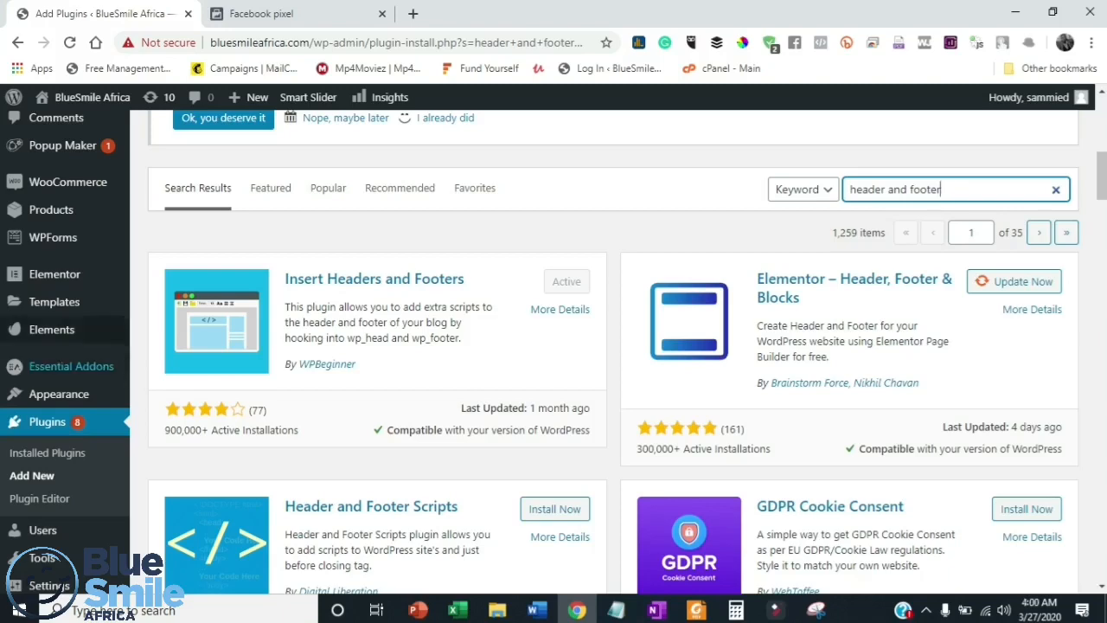
- Open the list of all pages and look over the Purchase event code in the Facebook pixel tab again
{"action": "scroll", "coordinate": [52, 346], "scroll_direction": "up", "scroll_amount": 5}
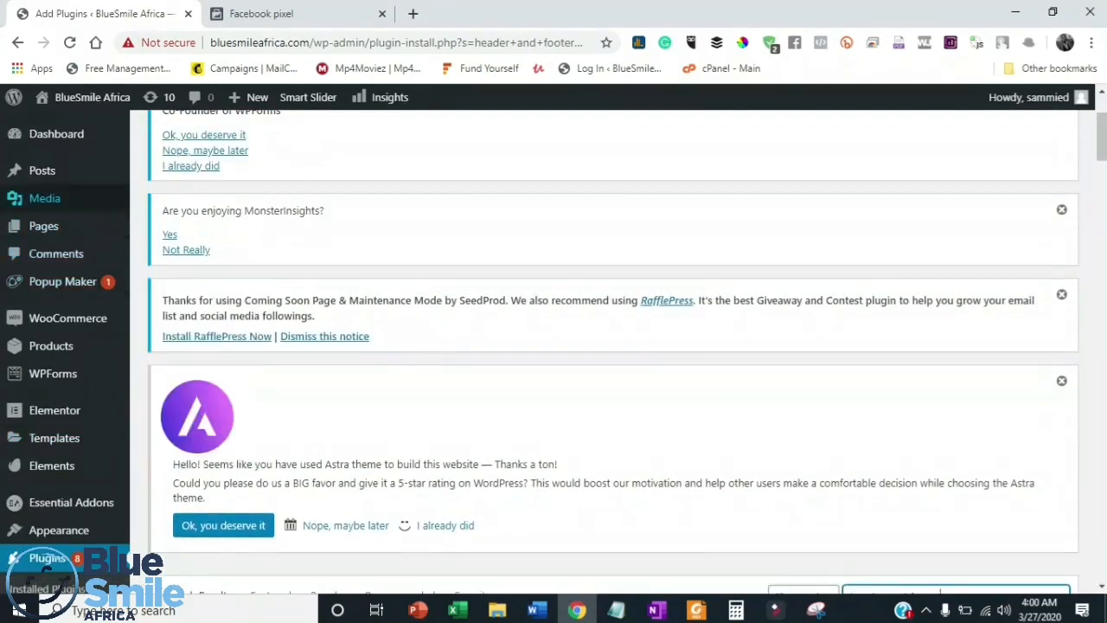
{"action": "mouse_move", "coordinate": [43, 226]}
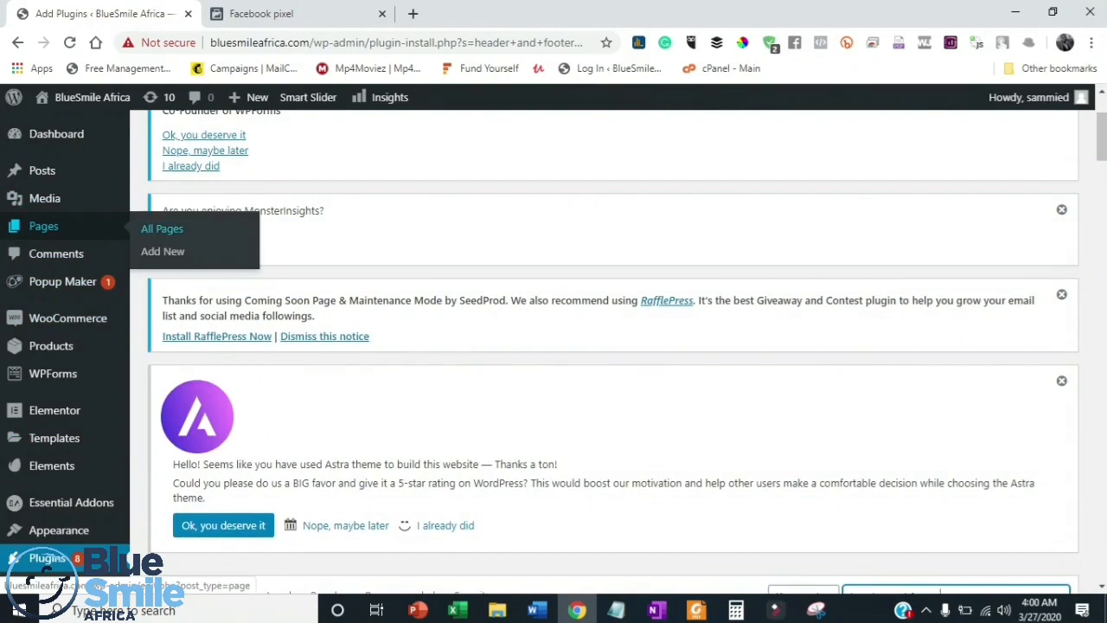
{"action": "left_click", "coordinate": [162, 228]}
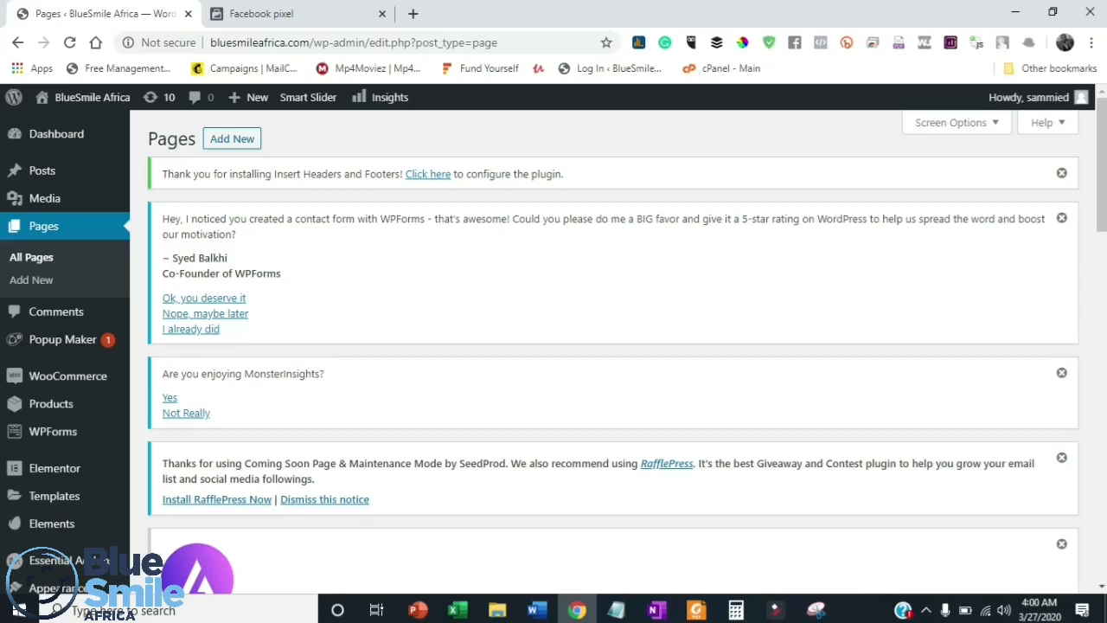
{"action": "left_click", "coordinate": [259, 13]}
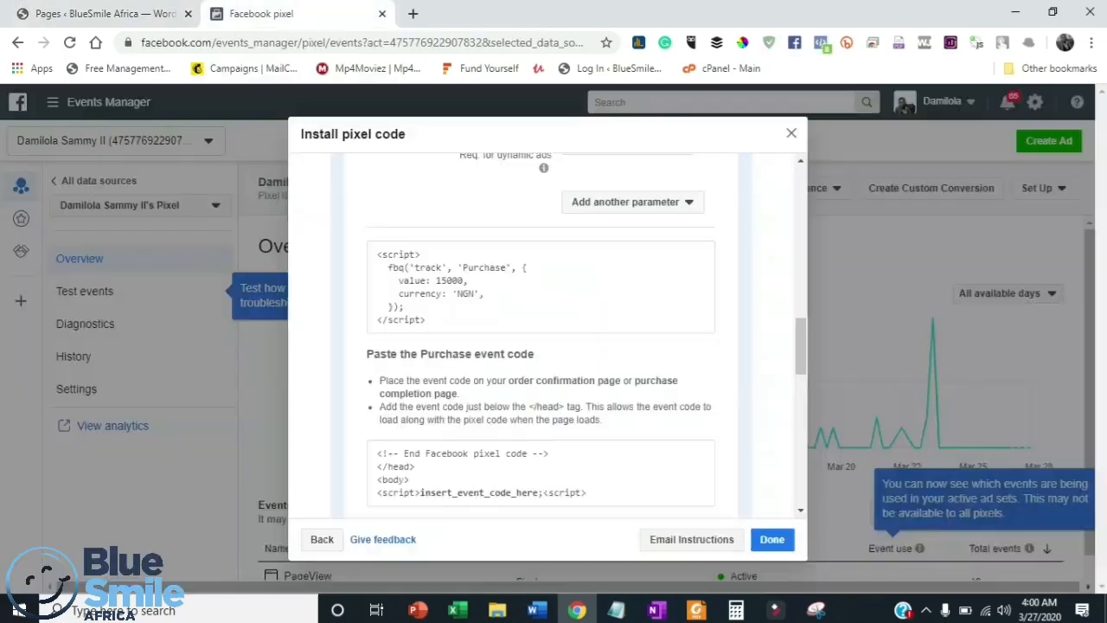
{"action": "mouse_move", "coordinate": [541, 281]}
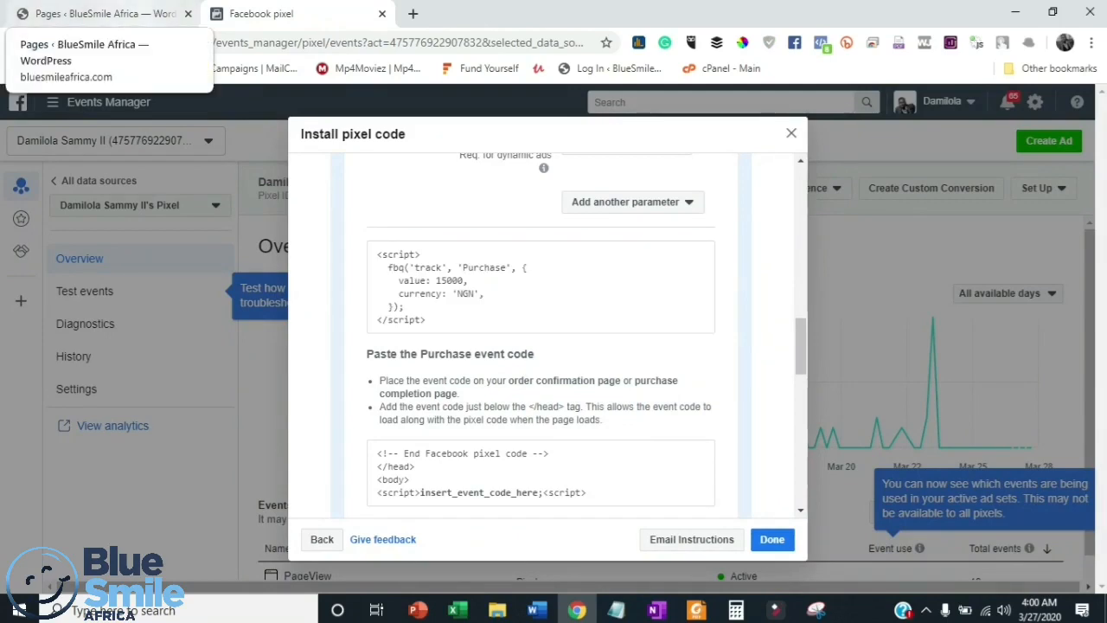
- Return to the WordPress pages list, open the KP Thank you page for editing, and examine its Head & Footer Code fields
{"action": "left_click", "coordinate": [104, 13]}
{"action": "scroll", "coordinate": [606, 346], "scroll_direction": "down", "scroll_amount": 10}
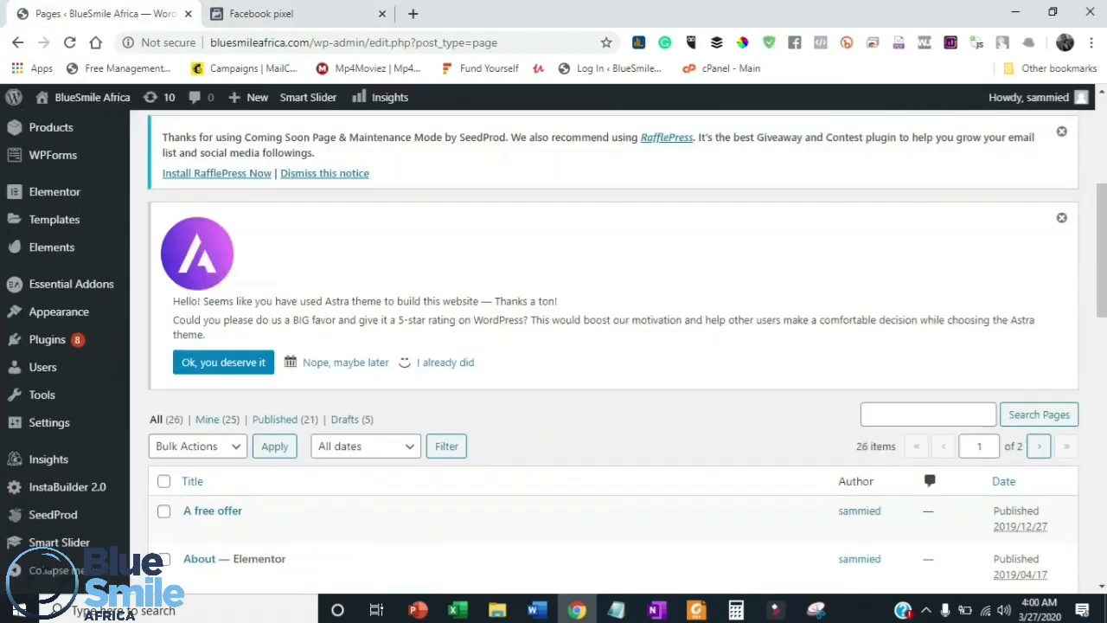
{"action": "scroll", "coordinate": [225, 417], "scroll_direction": "down", "scroll_amount": 5}
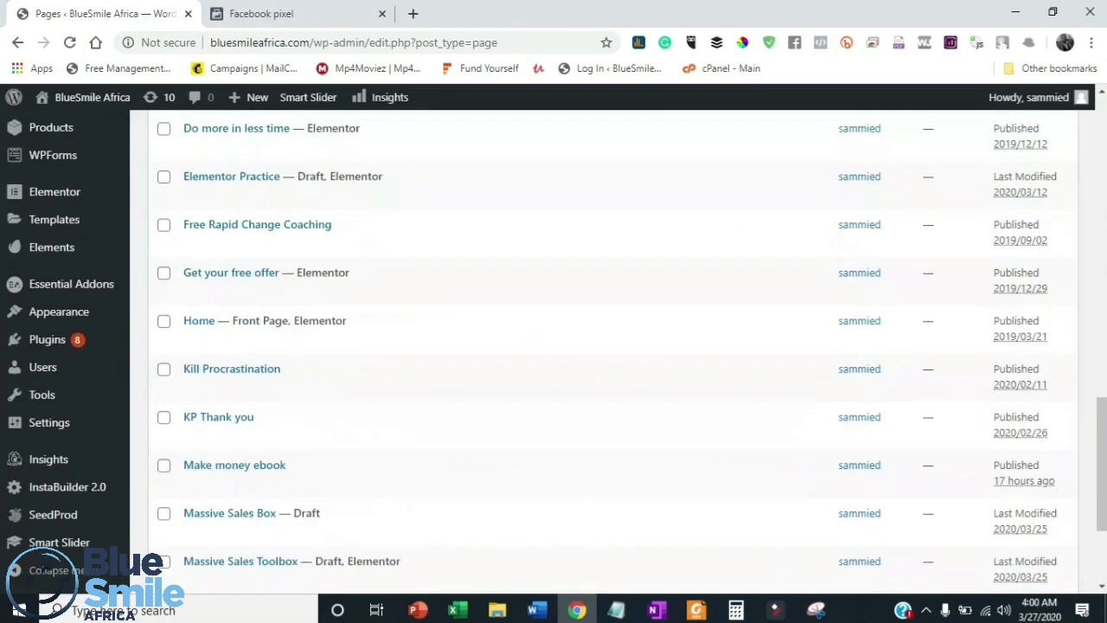
{"action": "left_click", "coordinate": [219, 417]}
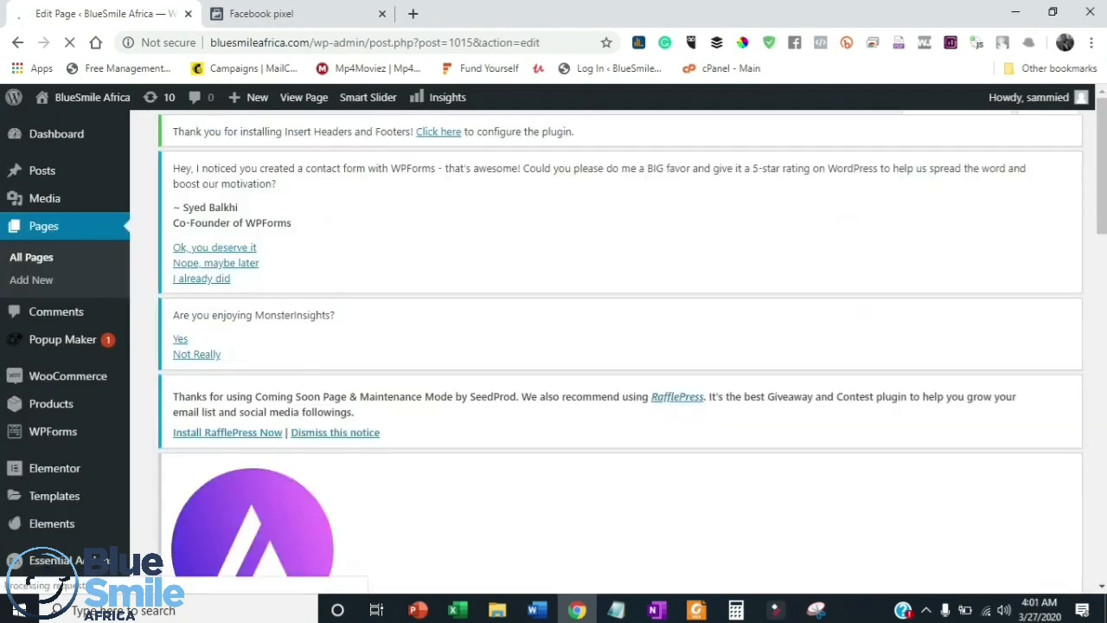
{"action": "scroll", "coordinate": [489, 346], "scroll_direction": "down", "scroll_amount": 15}
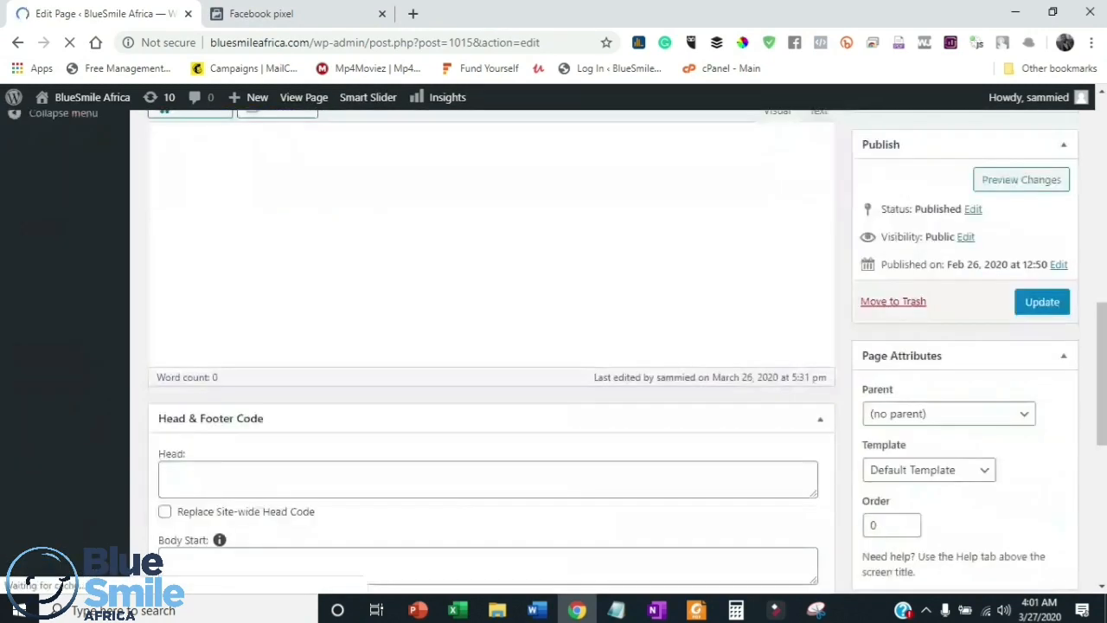
{"action": "scroll", "coordinate": [489, 346], "scroll_direction": "up", "scroll_amount": 1}
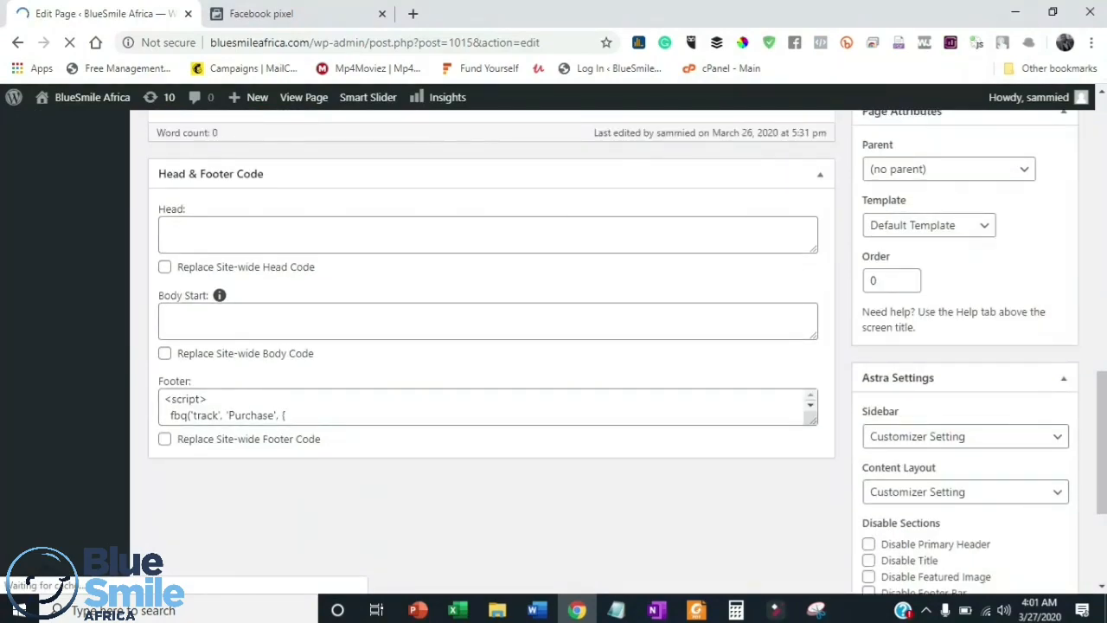
{"action": "scroll", "coordinate": [489, 346], "scroll_direction": "down", "scroll_amount": 10}
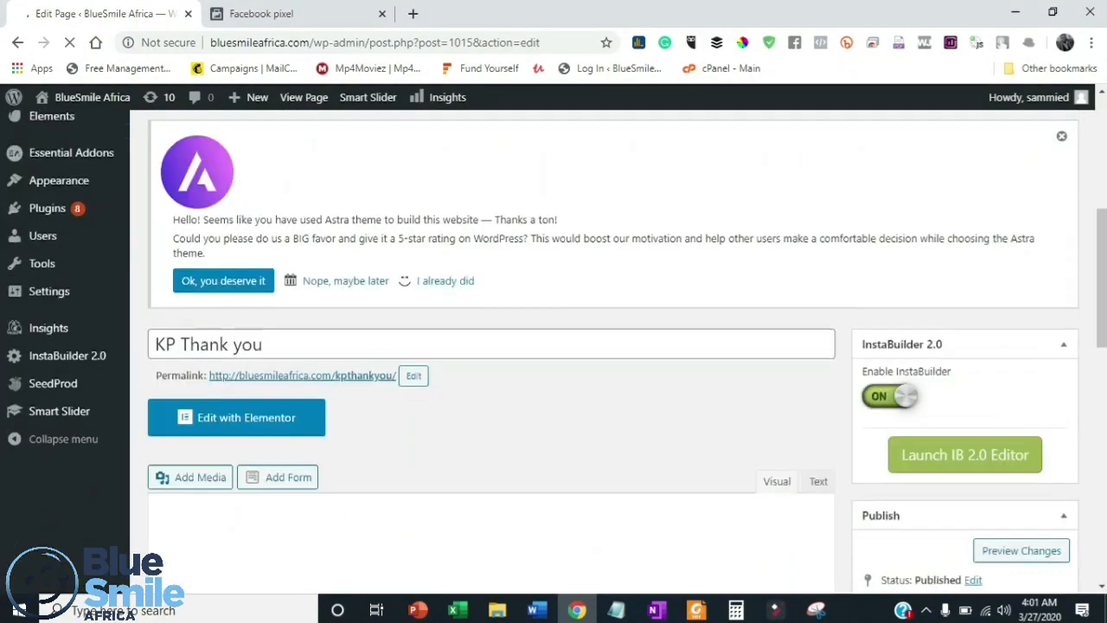
{"action": "scroll", "coordinate": [489, 346], "scroll_direction": "down", "scroll_amount": 3}
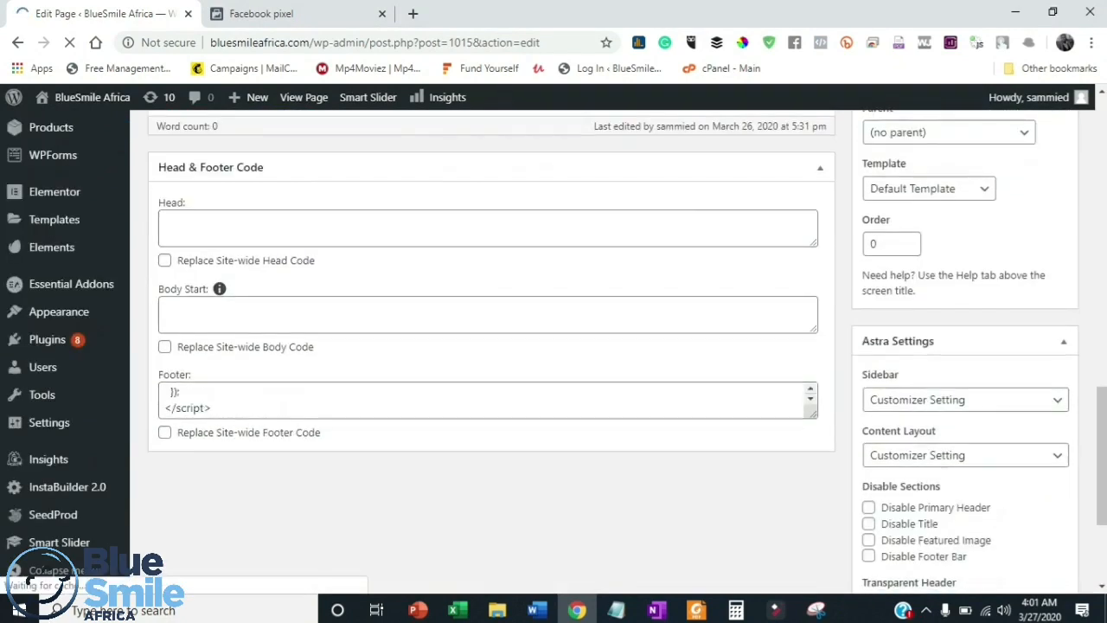
{"action": "scroll", "coordinate": [489, 401], "scroll_direction": "down", "scroll_amount": 4}
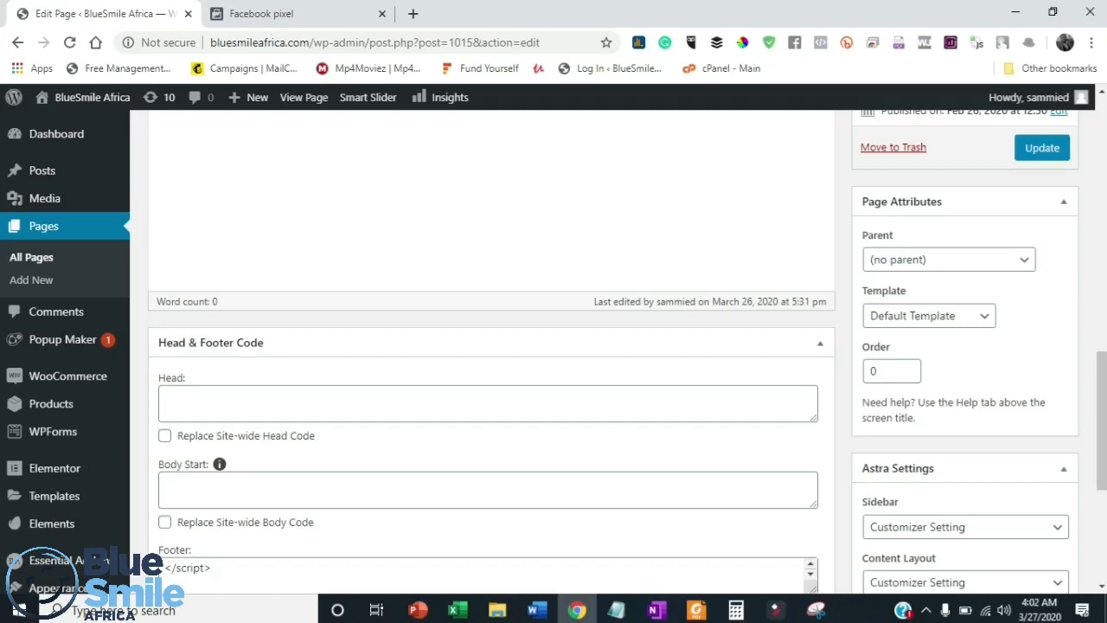
{"action": "scroll", "coordinate": [554, 346], "scroll_direction": "down", "scroll_amount": 1}
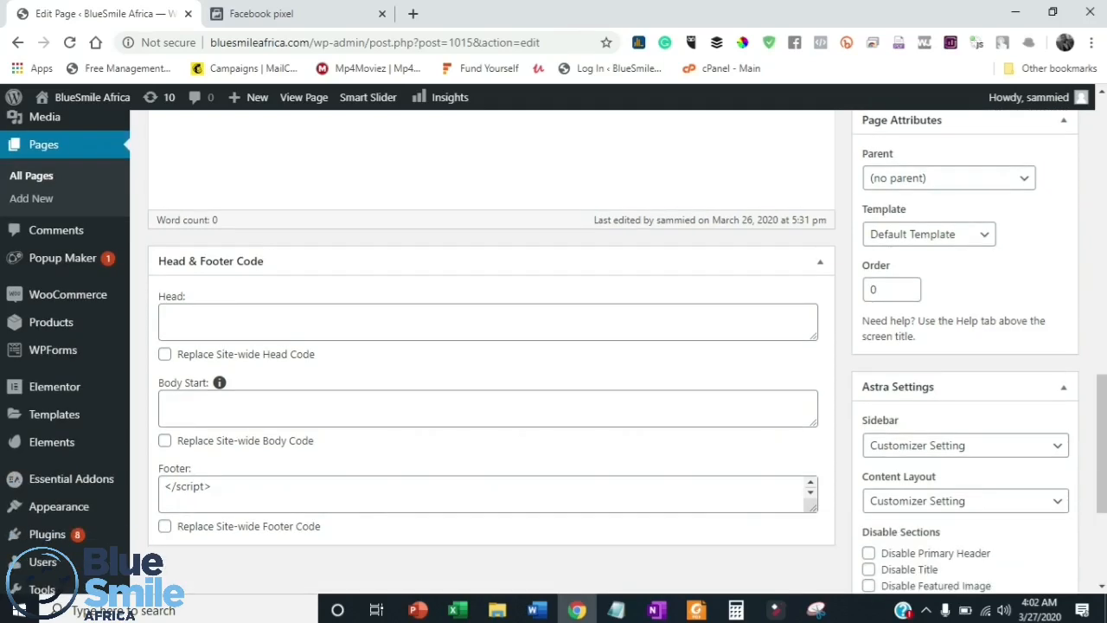
- Add blank lines around the existing Purchase script in the Footer code field to make room for a new snippet
{"action": "left_click", "coordinate": [166, 502]}
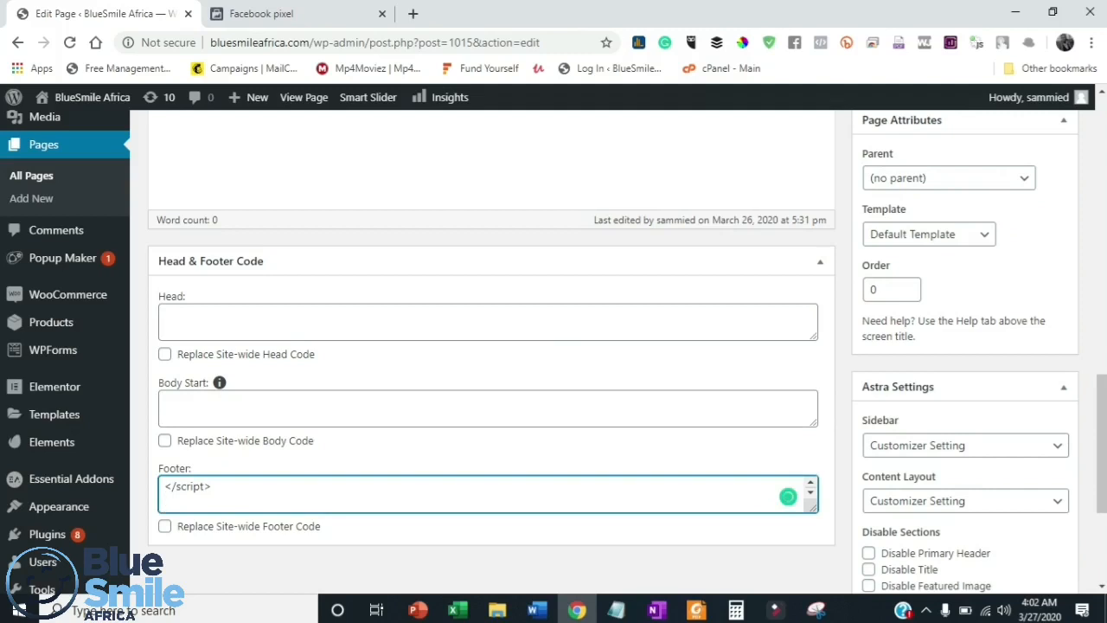
{"action": "key", "text": "Return"}
{"action": "key", "text": "ctrl+v"}
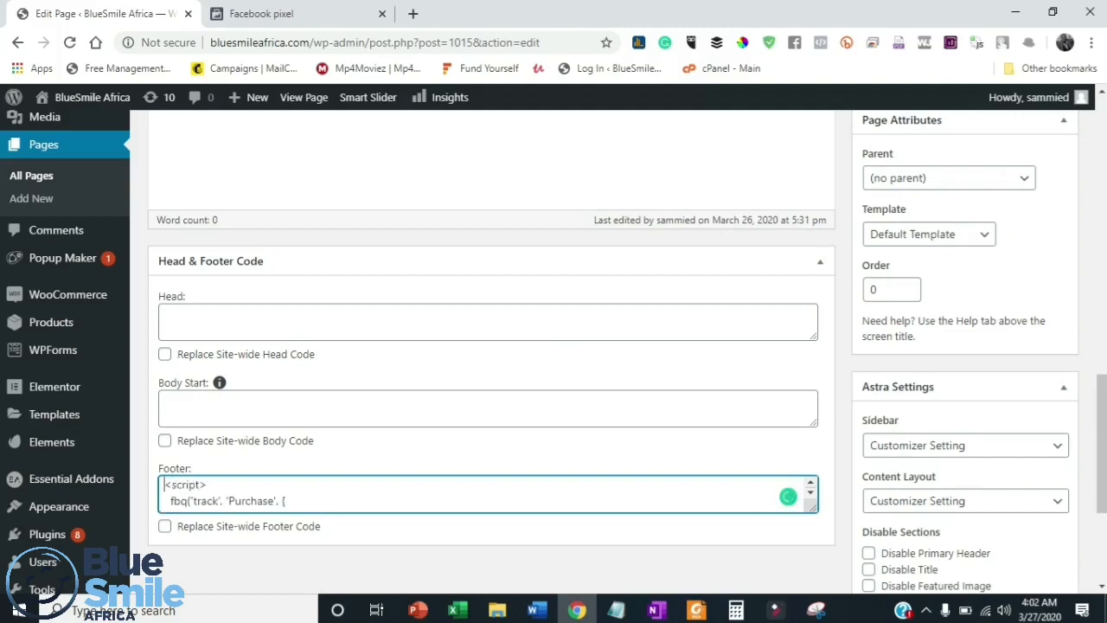
{"action": "key", "text": "Down"}
{"action": "key", "text": "Down"}
{"action": "key", "text": "Down"}
{"action": "key", "text": "Down"}
{"action": "key", "text": "Down"}
{"action": "key", "text": "Down"}
{"action": "key", "text": "Down"}
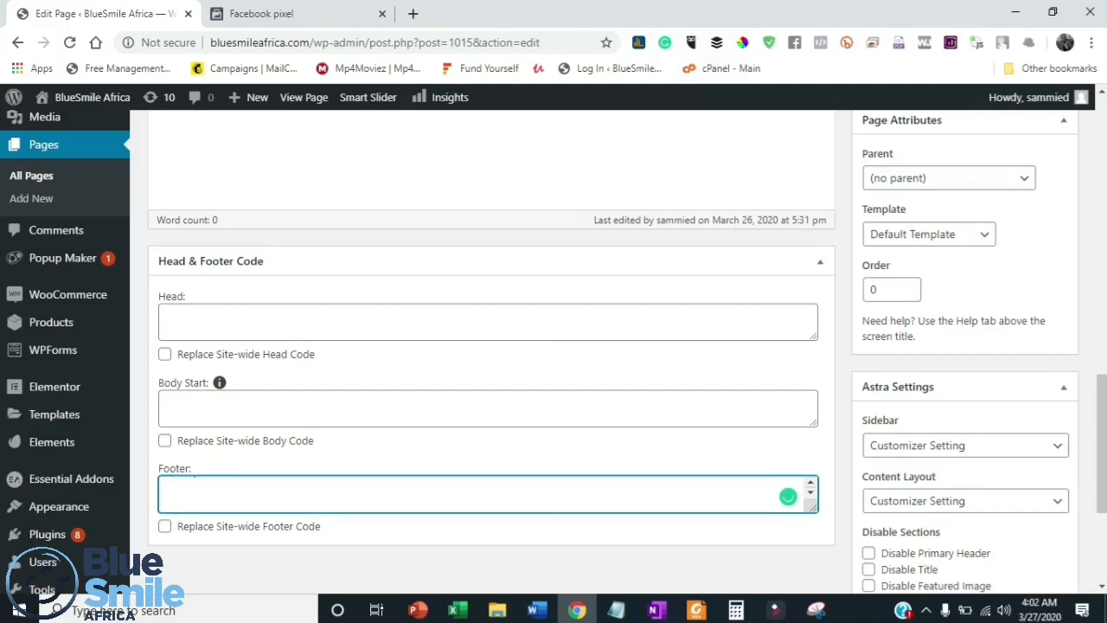
{"action": "key", "text": "Up"}
{"action": "key", "text": "Down"}
{"action": "key", "text": "Down"}
- Copy the Purchase event code with value 15000 and currency NGN from the Facebook pixel tab into the KP Thank you page's Footer code field
{"action": "left_click", "coordinate": [261, 14]}
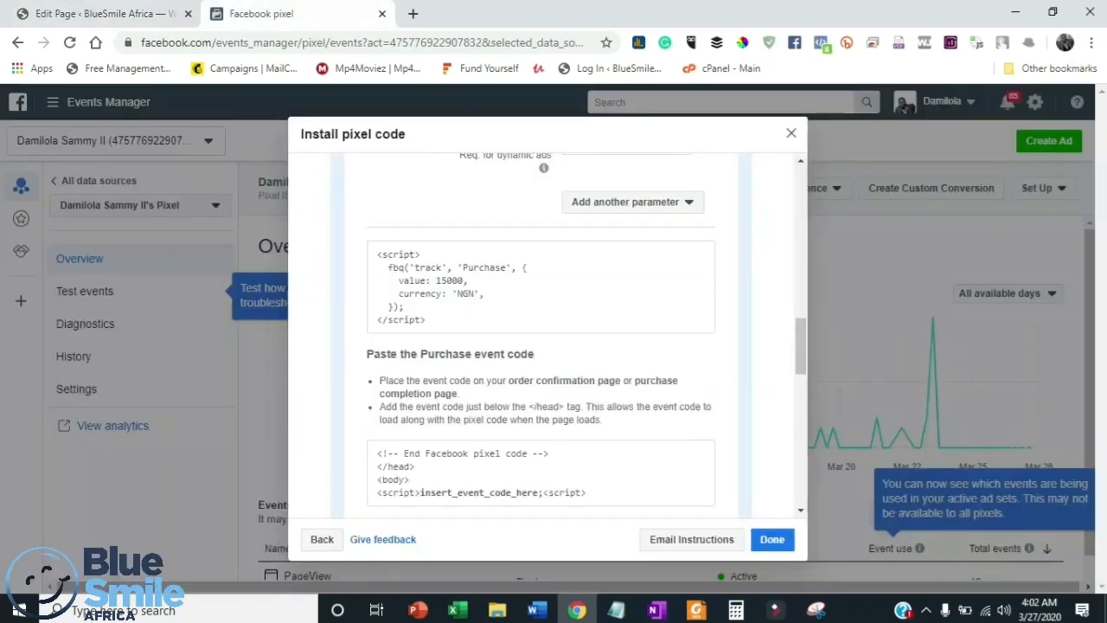
{"action": "mouse_move", "coordinate": [541, 288]}
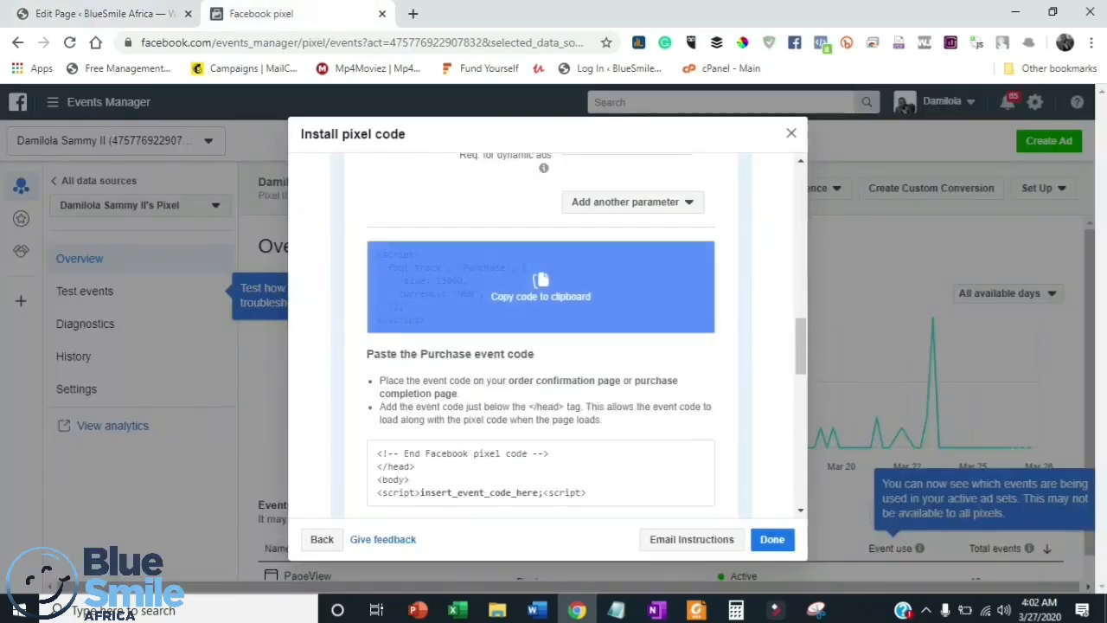
{"action": "left_click", "coordinate": [541, 288]}
{"action": "key", "text": "ctrl+Page_Up"}
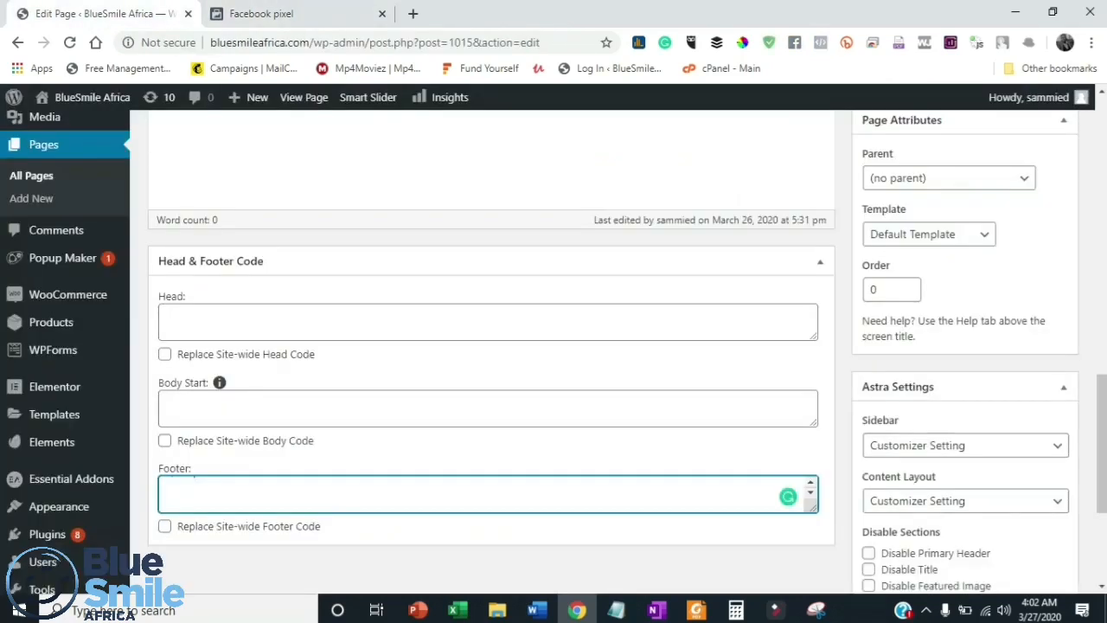
{"action": "key", "text": "ctrl+v"}
{"action": "scroll", "coordinate": [554, 346], "scroll_direction": "up", "scroll_amount": 5}
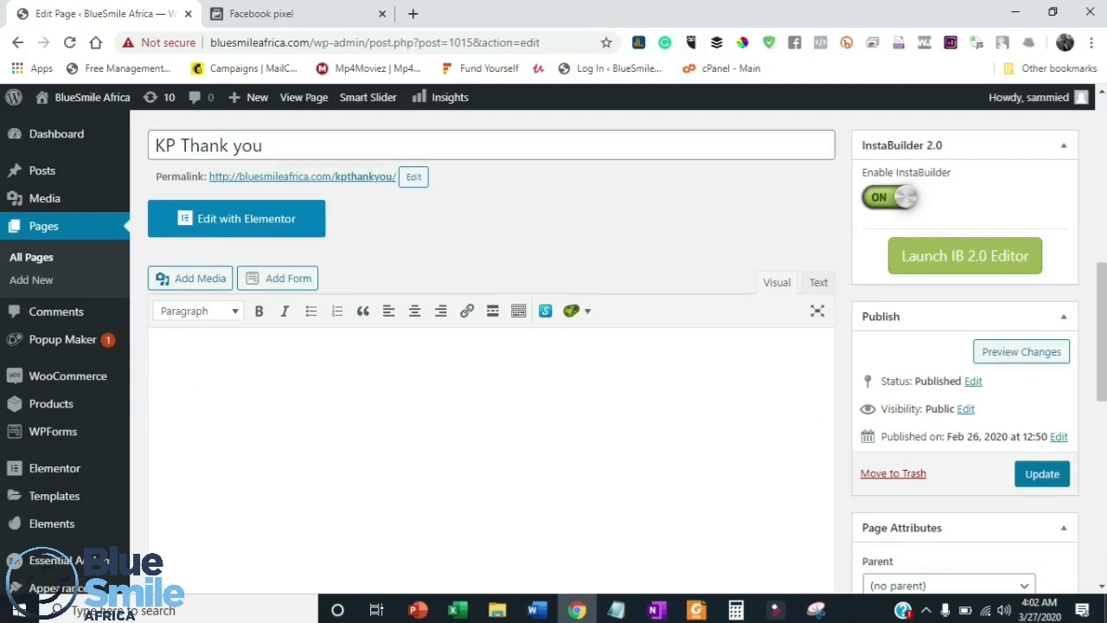
{"action": "scroll", "coordinate": [554, 346], "scroll_direction": "down", "scroll_amount": 2}
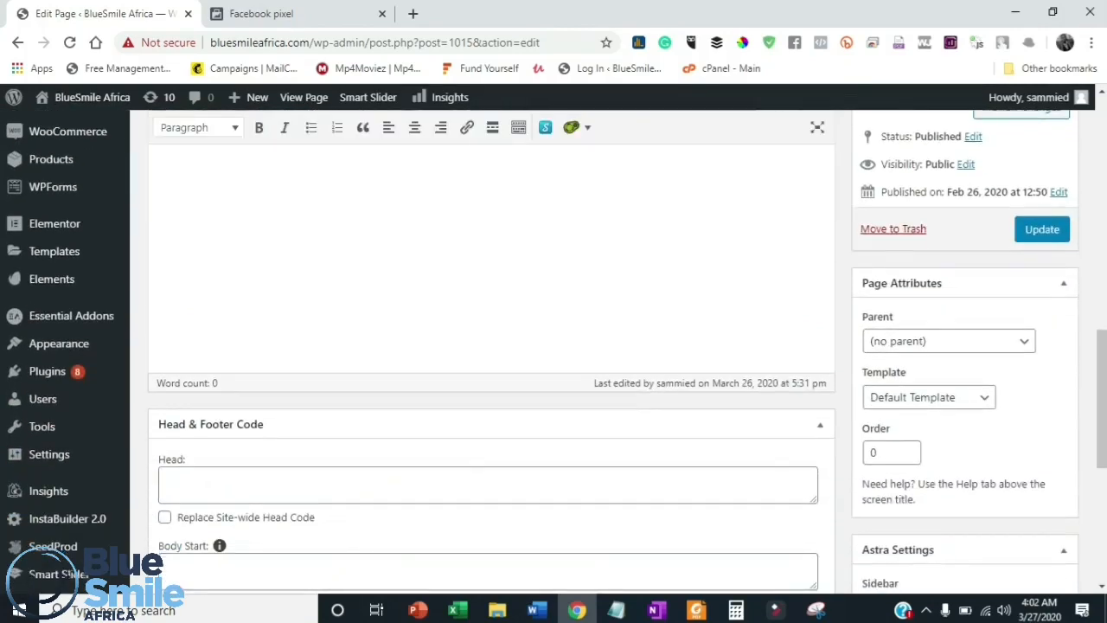
{"action": "scroll", "coordinate": [553, 346], "scroll_direction": "down", "scroll_amount": 2}
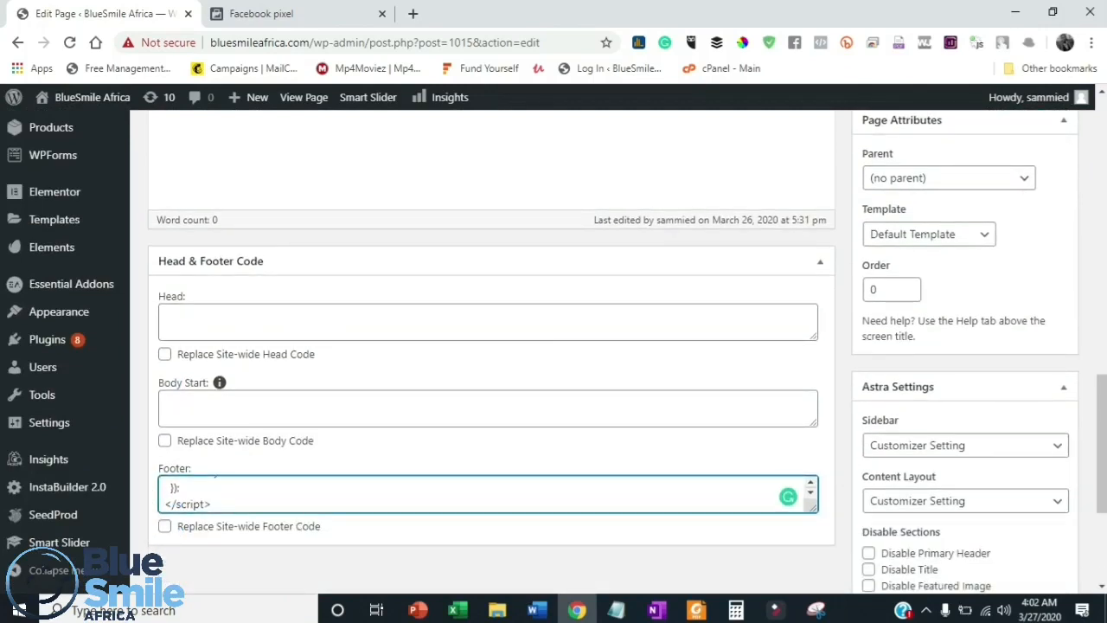
- Clear all code from the KP Thank you page's Footer code field
{"action": "key", "text": "ctrl+a"}
{"action": "key", "text": "BackSpace"}
{"action": "scroll", "coordinate": [492, 346], "scroll_direction": "up", "scroll_amount": 4}
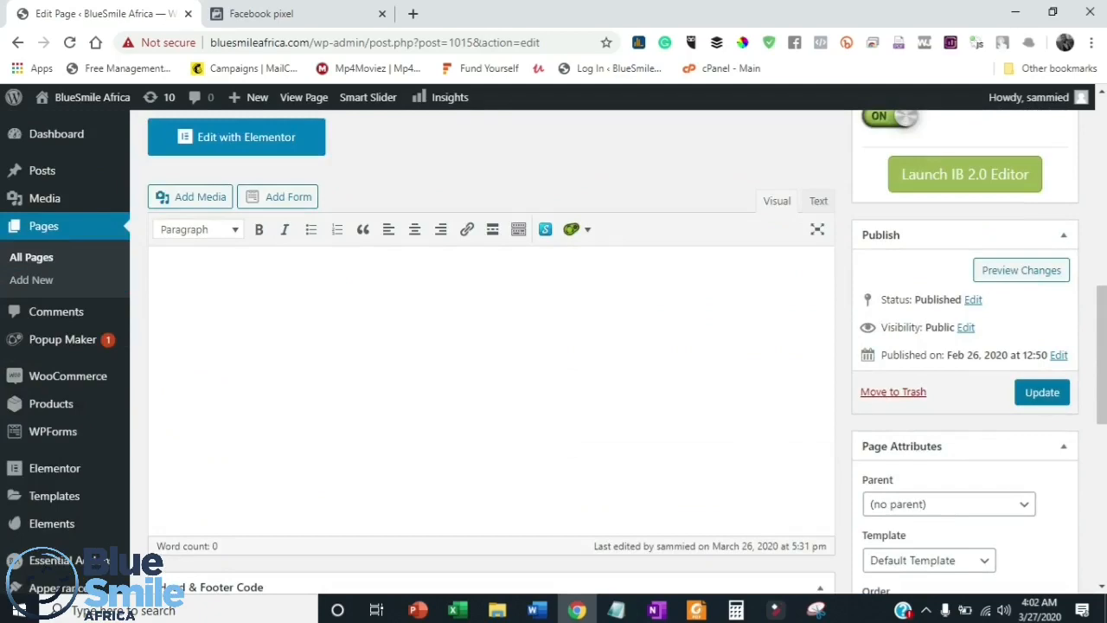
{"action": "scroll", "coordinate": [492, 346], "scroll_direction": "up", "scroll_amount": 6}
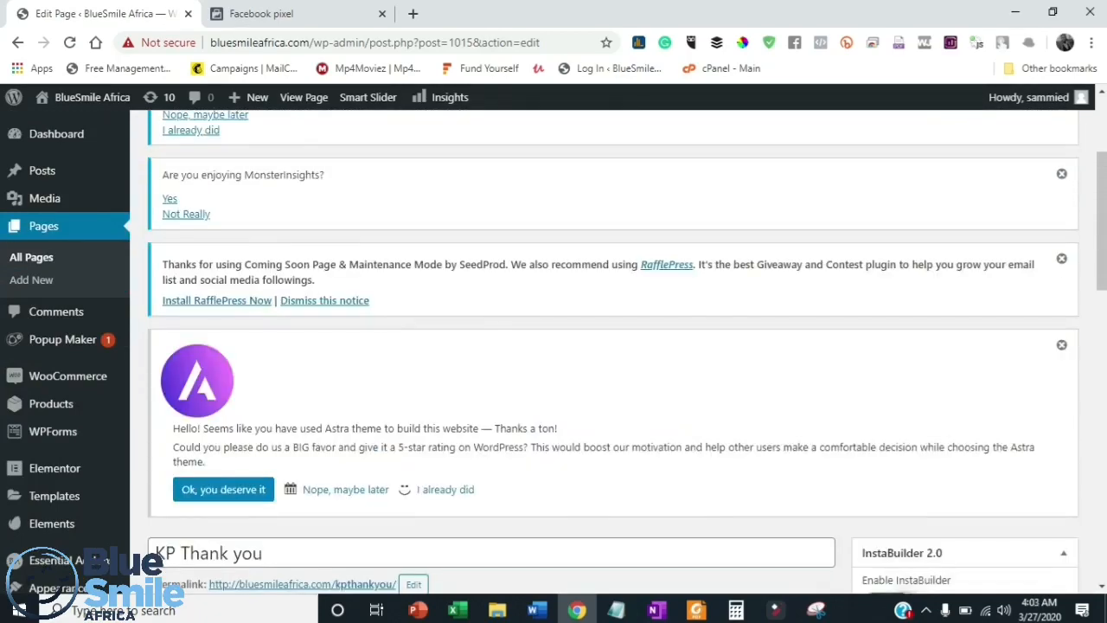
{"action": "scroll", "coordinate": [606, 346], "scroll_direction": "down", "scroll_amount": 1}
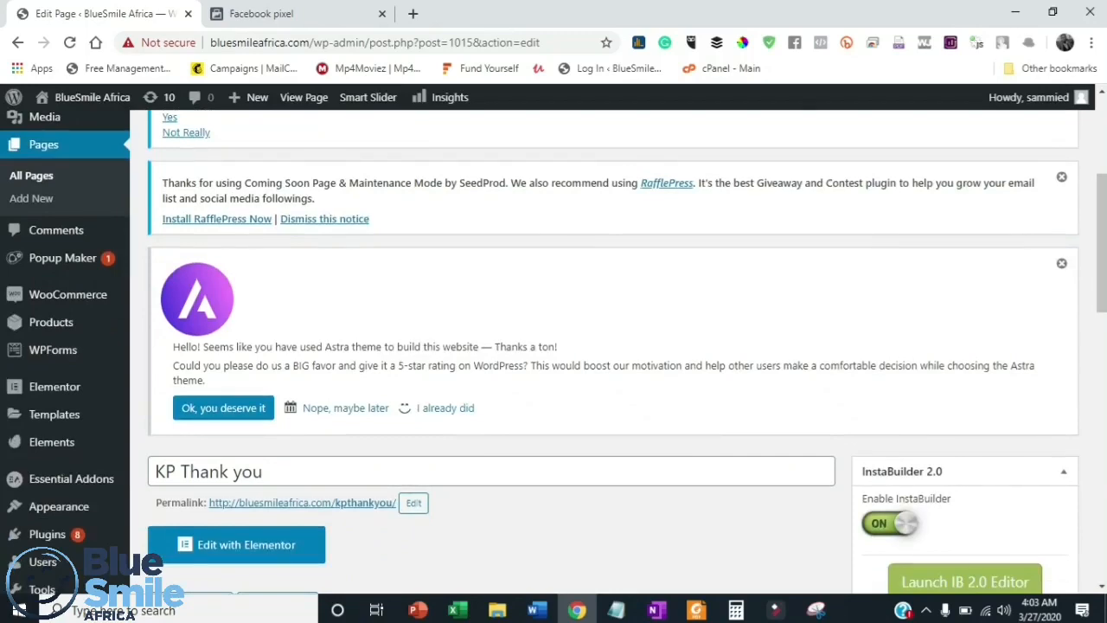
{"action": "scroll", "coordinate": [605, 346], "scroll_direction": "down", "scroll_amount": 3}
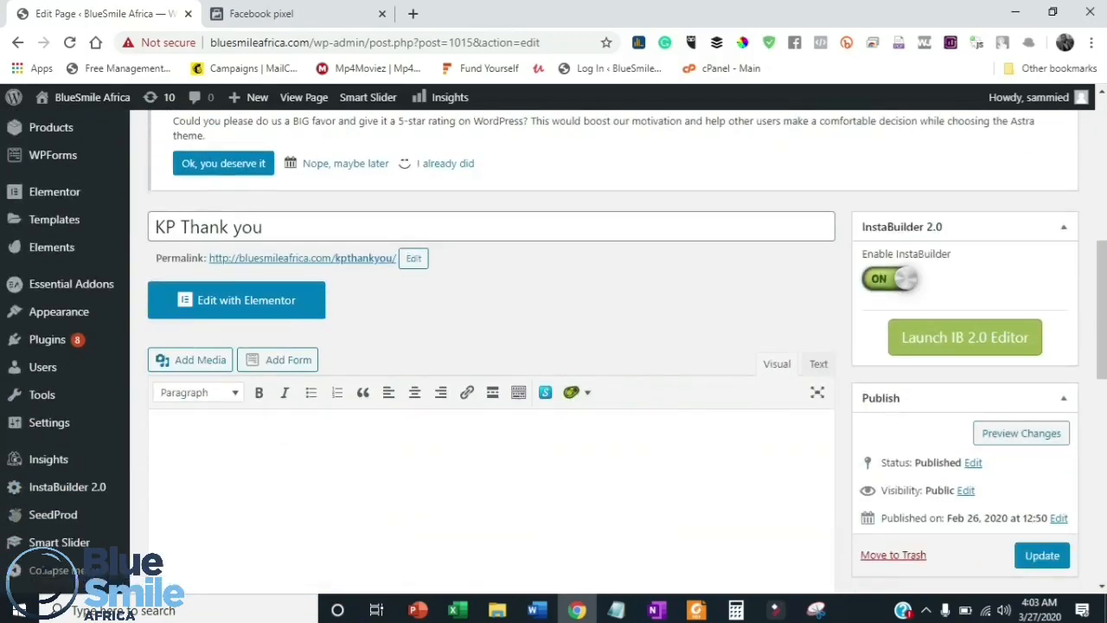
- Preview the KP Thank you page, look through its content, and check which pixel events fire with Facebook Pixel Helper
{"action": "left_click", "coordinate": [1021, 432]}
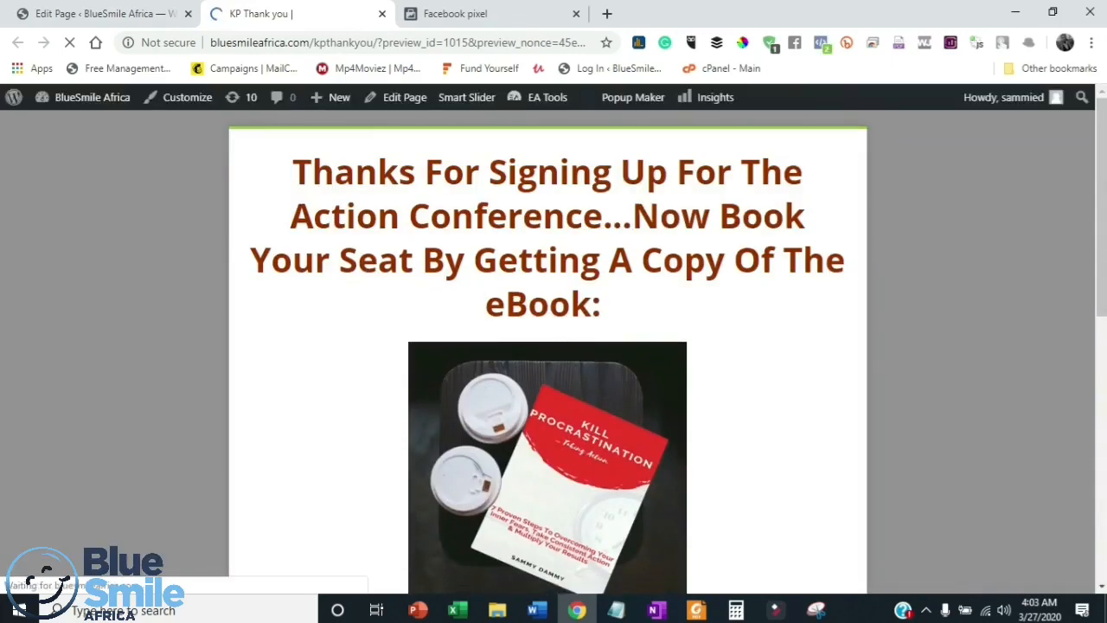
{"action": "scroll", "coordinate": [548, 346], "scroll_direction": "down", "scroll_amount": 5}
{"action": "scroll", "coordinate": [547, 346], "scroll_direction": "up", "scroll_amount": 5}
{"action": "scroll", "coordinate": [548, 346], "scroll_direction": "down", "scroll_amount": 7}
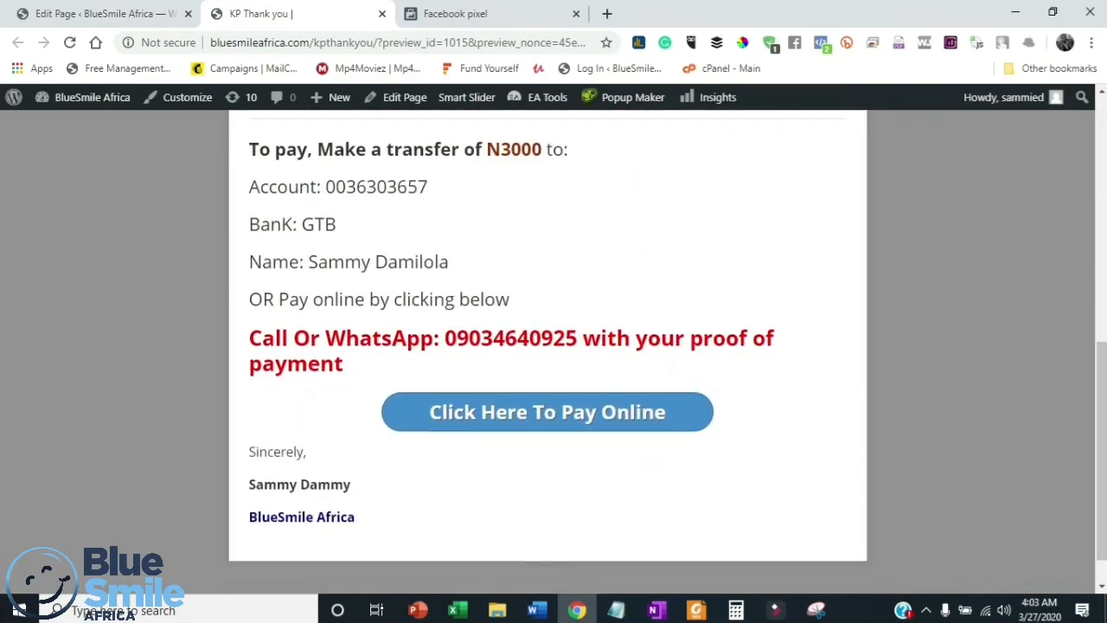
{"action": "scroll", "coordinate": [548, 346], "scroll_direction": "down", "scroll_amount": 1}
{"action": "scroll", "coordinate": [547, 346], "scroll_direction": "up", "scroll_amount": 5}
{"action": "scroll", "coordinate": [548, 346], "scroll_direction": "up", "scroll_amount": 3}
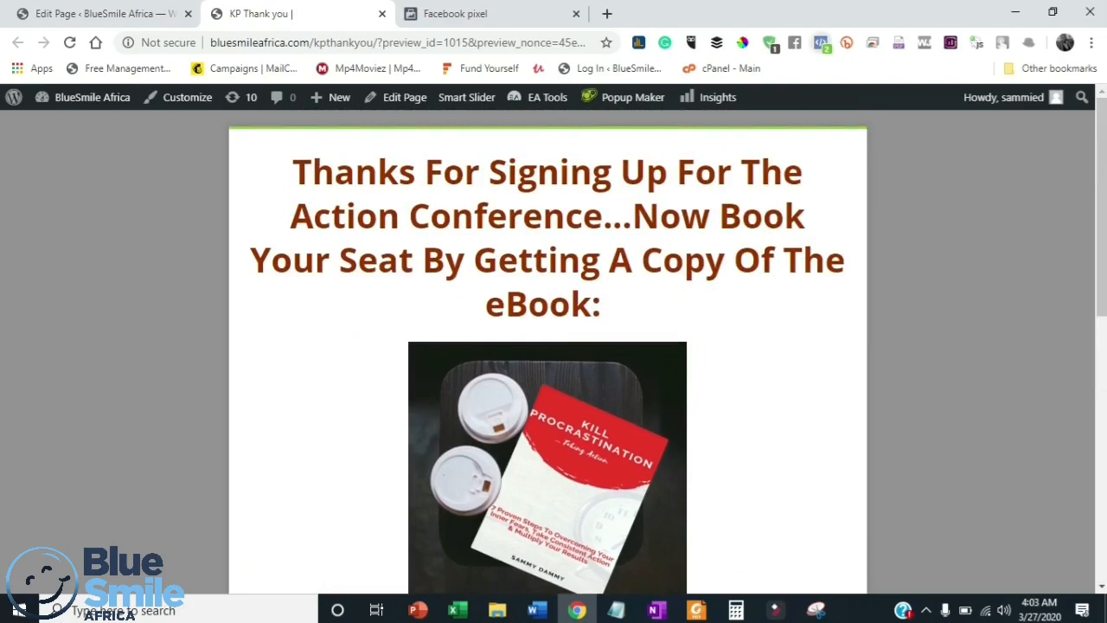
{"action": "left_click", "coordinate": [821, 42]}
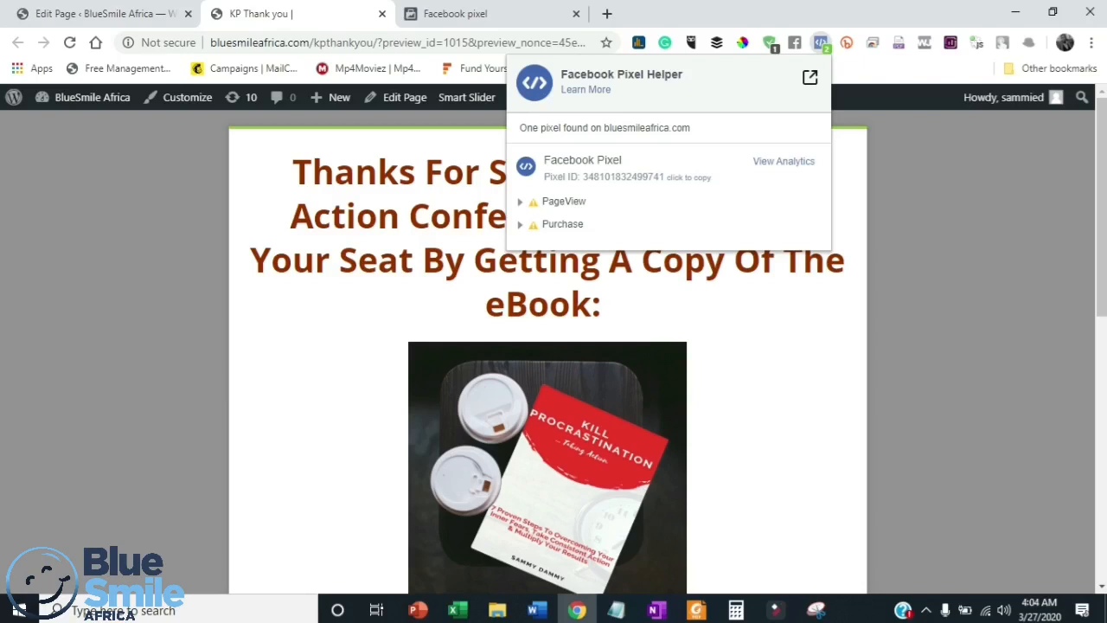
{"action": "left_click", "coordinate": [821, 42]}
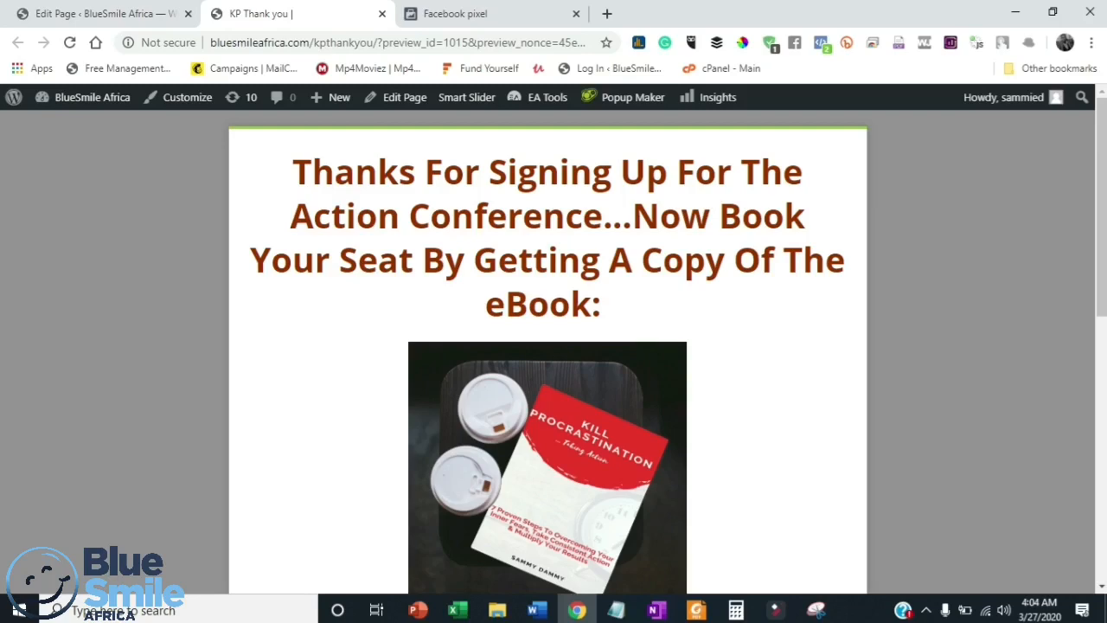
- Return to the Facebook pixel tab and examine the Purchase event's placement and testing instructions, the other standard events, and the event parameters
{"action": "left_click", "coordinate": [456, 14]}
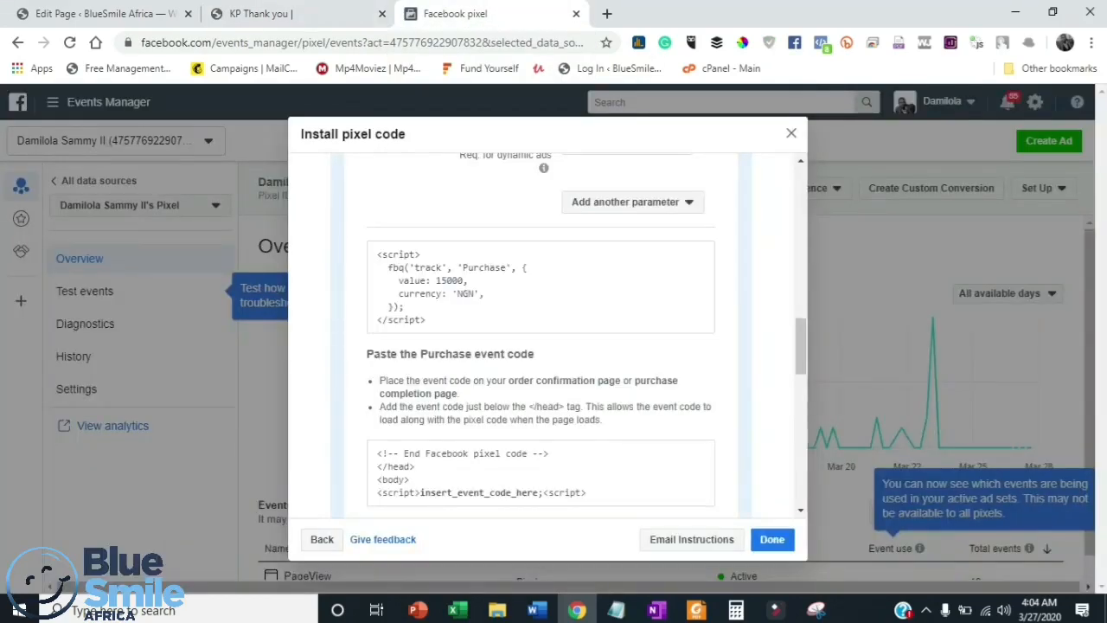
{"action": "scroll", "coordinate": [543, 333], "scroll_direction": "down", "scroll_amount": 4}
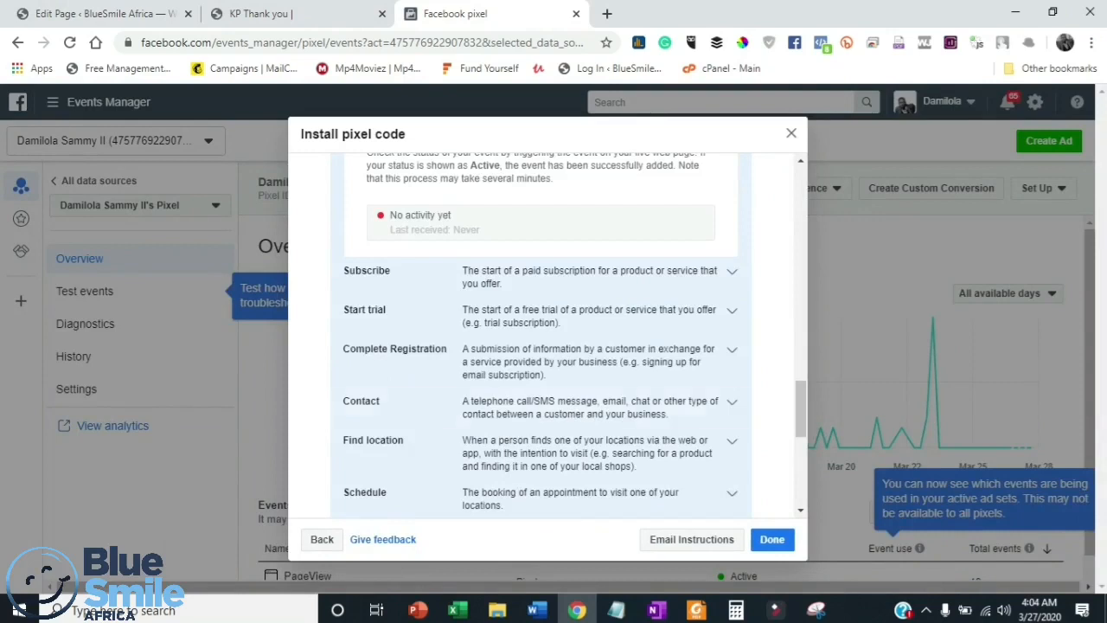
{"action": "scroll", "coordinate": [554, 338], "scroll_direction": "up", "scroll_amount": 2}
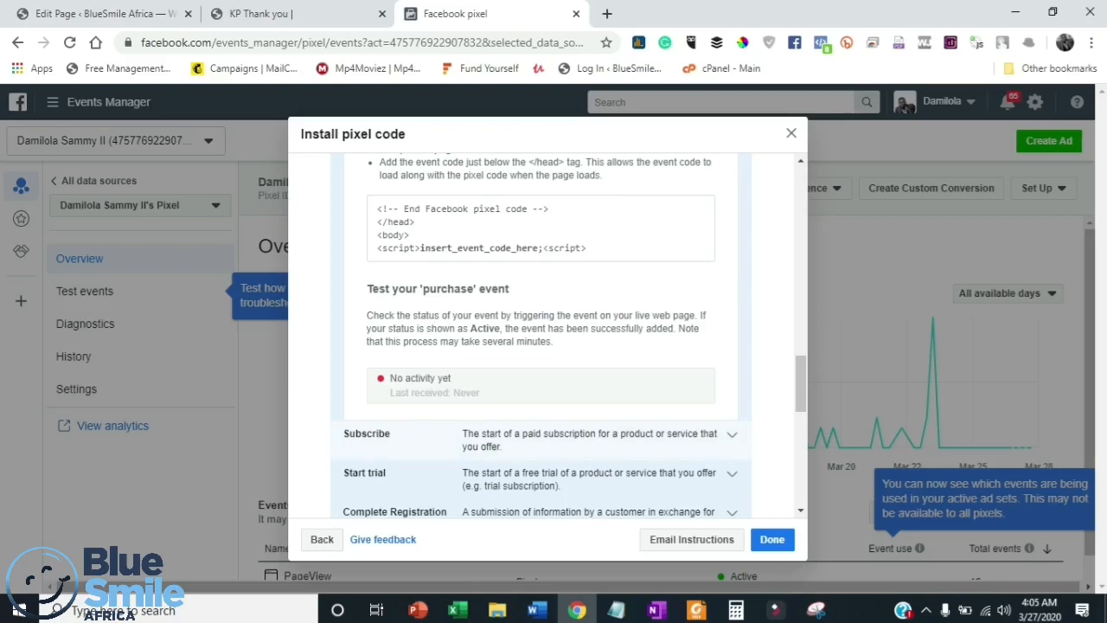
{"action": "scroll", "coordinate": [545, 346], "scroll_direction": "down", "scroll_amount": 1}
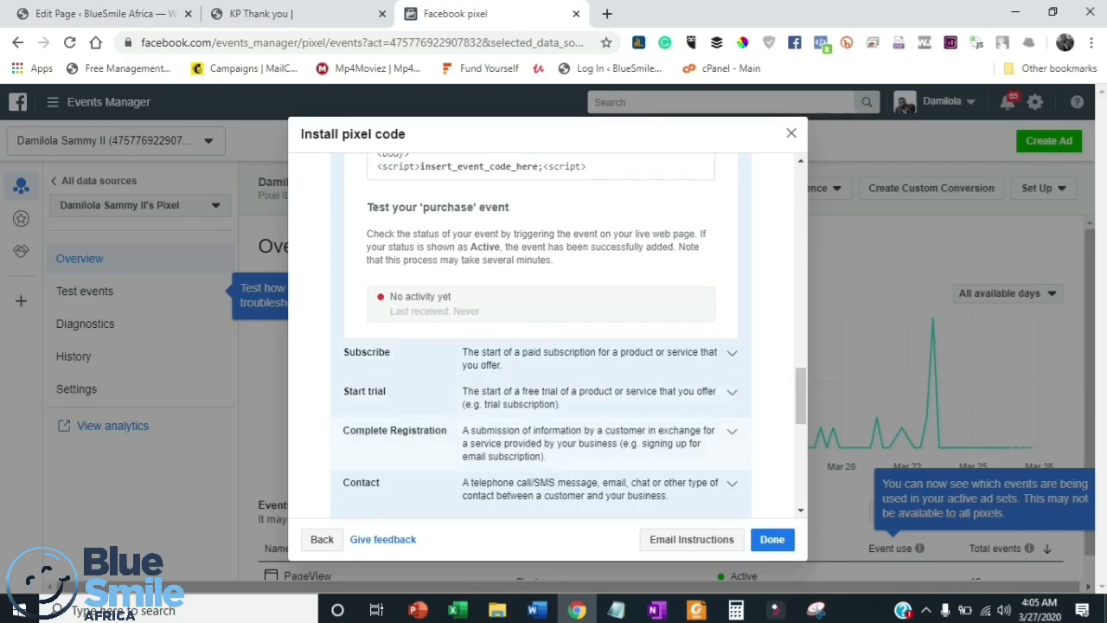
{"action": "scroll", "coordinate": [545, 390], "scroll_direction": "down", "scroll_amount": 1}
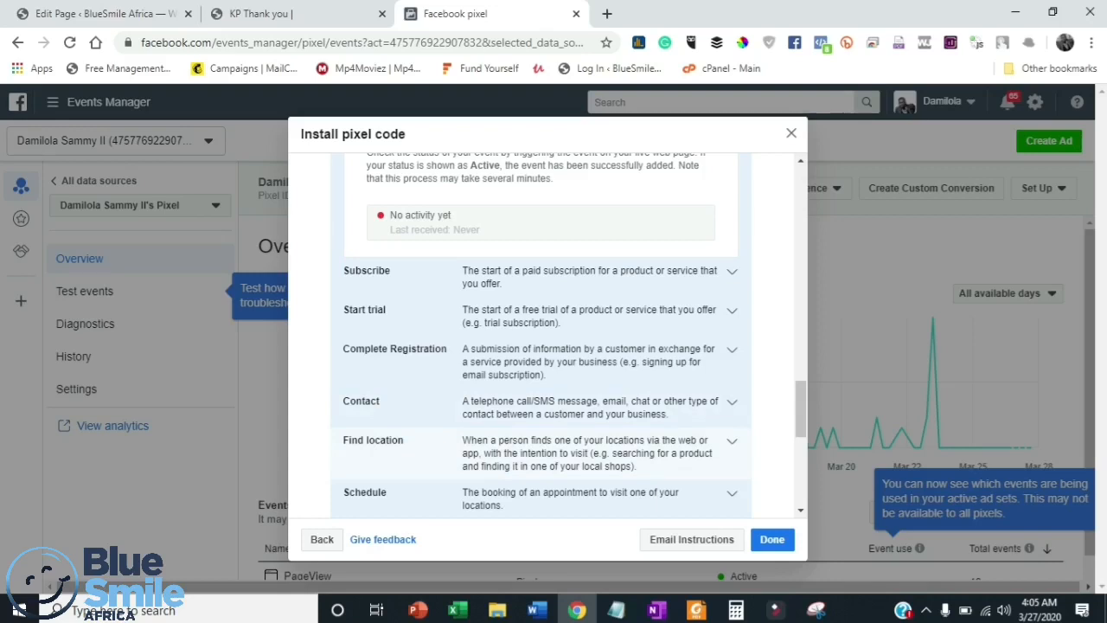
{"action": "scroll", "coordinate": [541, 336], "scroll_direction": "down", "scroll_amount": 3}
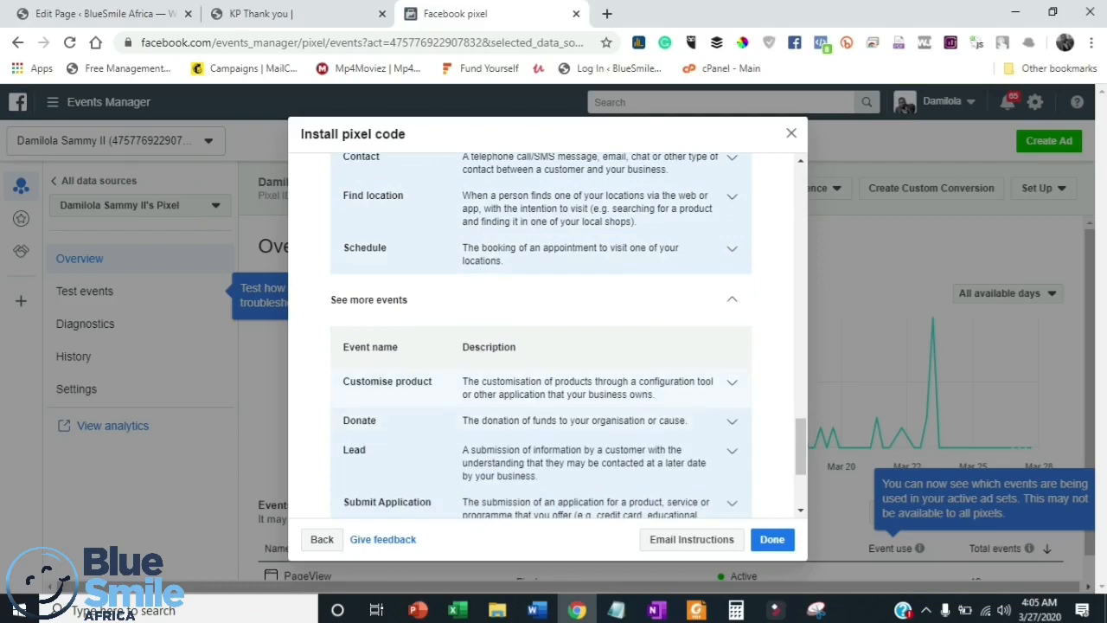
{"action": "scroll", "coordinate": [541, 336], "scroll_direction": "down", "scroll_amount": 2}
{"action": "scroll", "coordinate": [540, 336], "scroll_direction": "up", "scroll_amount": 1}
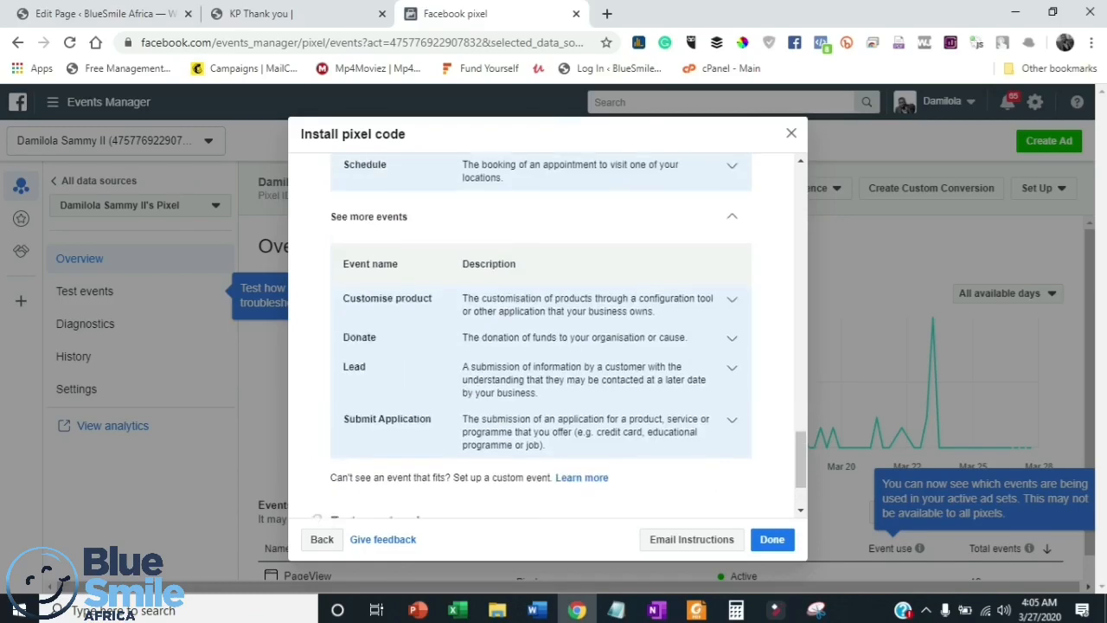
{"action": "scroll", "coordinate": [541, 336], "scroll_direction": "up", "scroll_amount": 3}
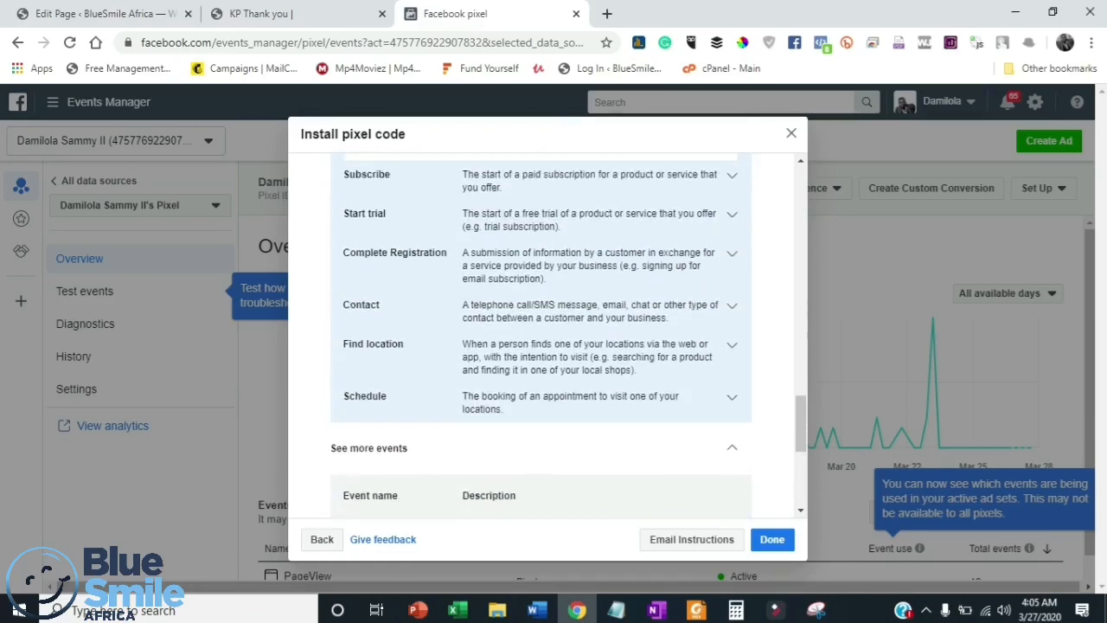
{"action": "scroll", "coordinate": [541, 335], "scroll_direction": "up", "scroll_amount": 5}
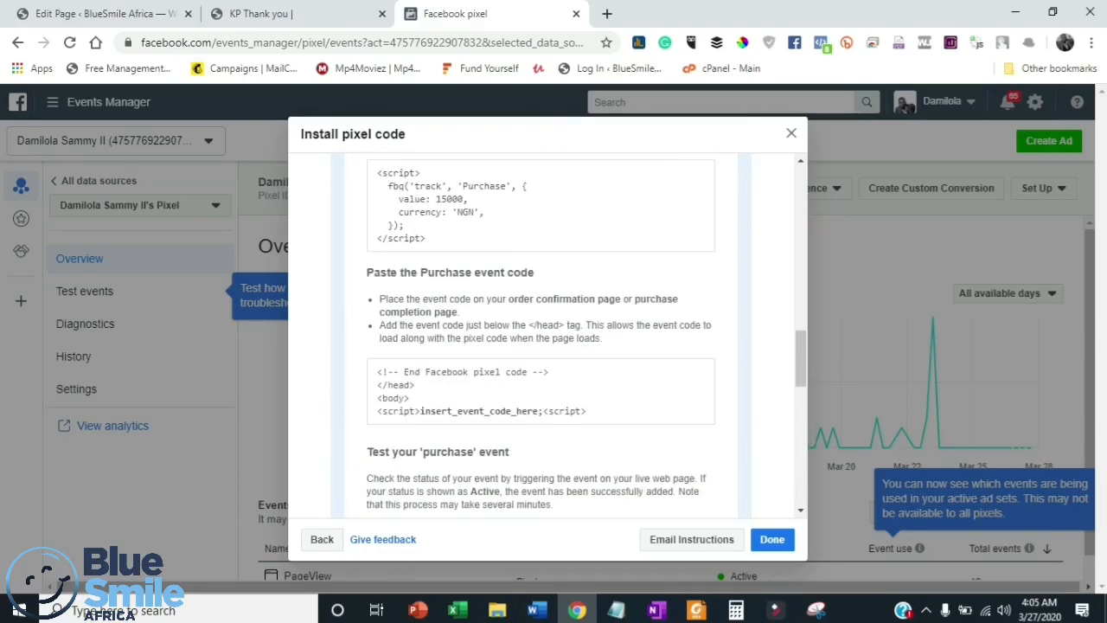
{"action": "scroll", "coordinate": [541, 336], "scroll_direction": "up", "scroll_amount": 5}
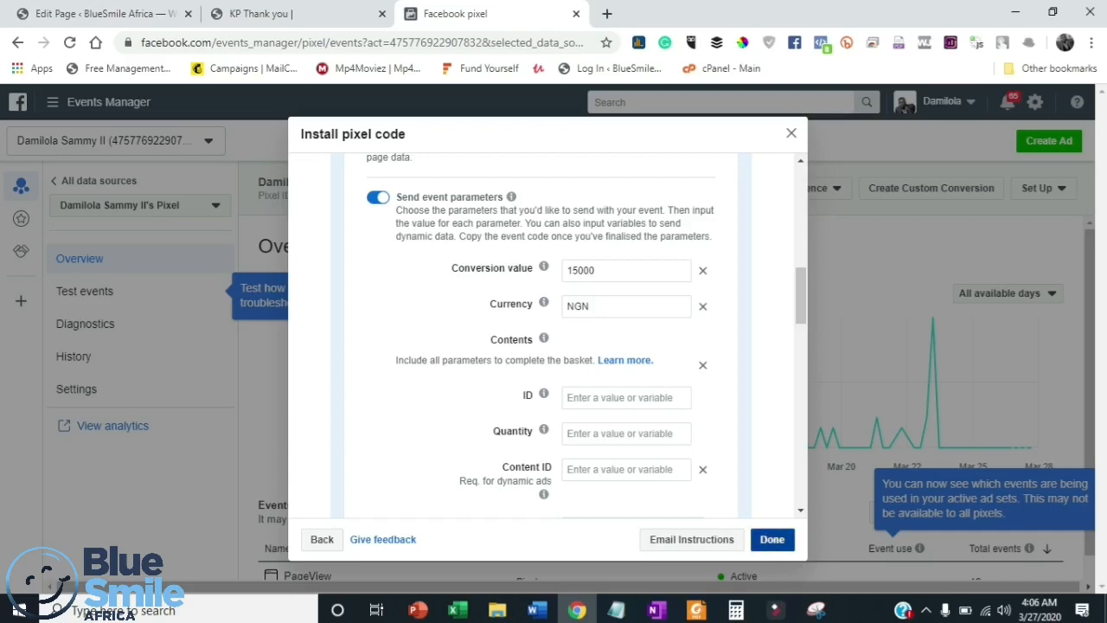
- Finish the pixel code installation dialog and review the events list on the pixel's Overview page
{"action": "left_click", "coordinate": [772, 539]}
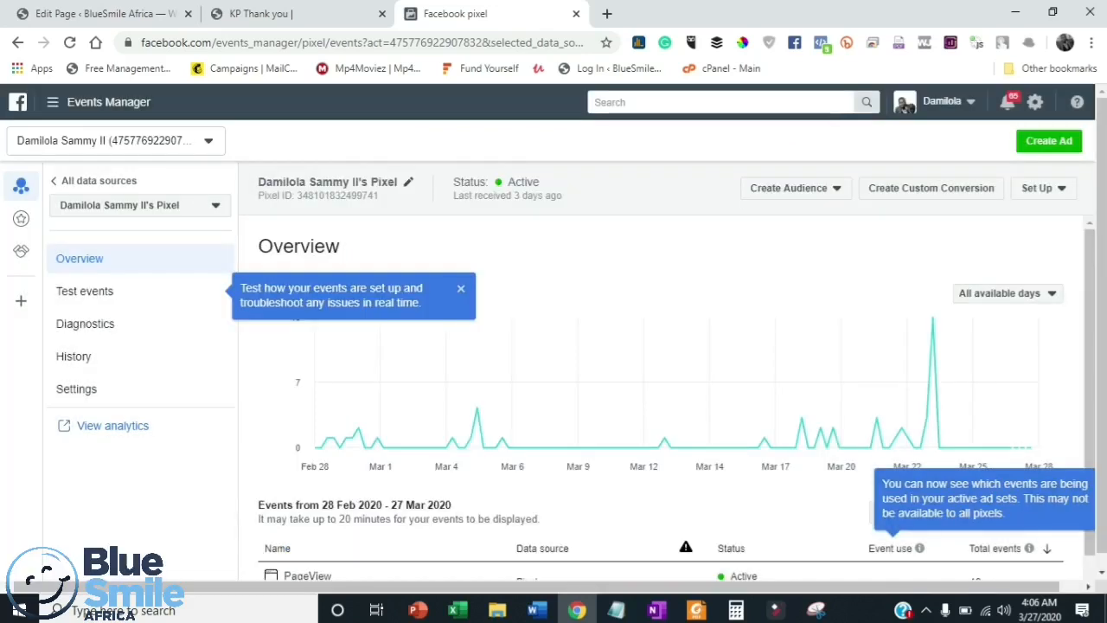
{"action": "scroll", "coordinate": [845, 432], "scroll_direction": "down", "scroll_amount": 1}
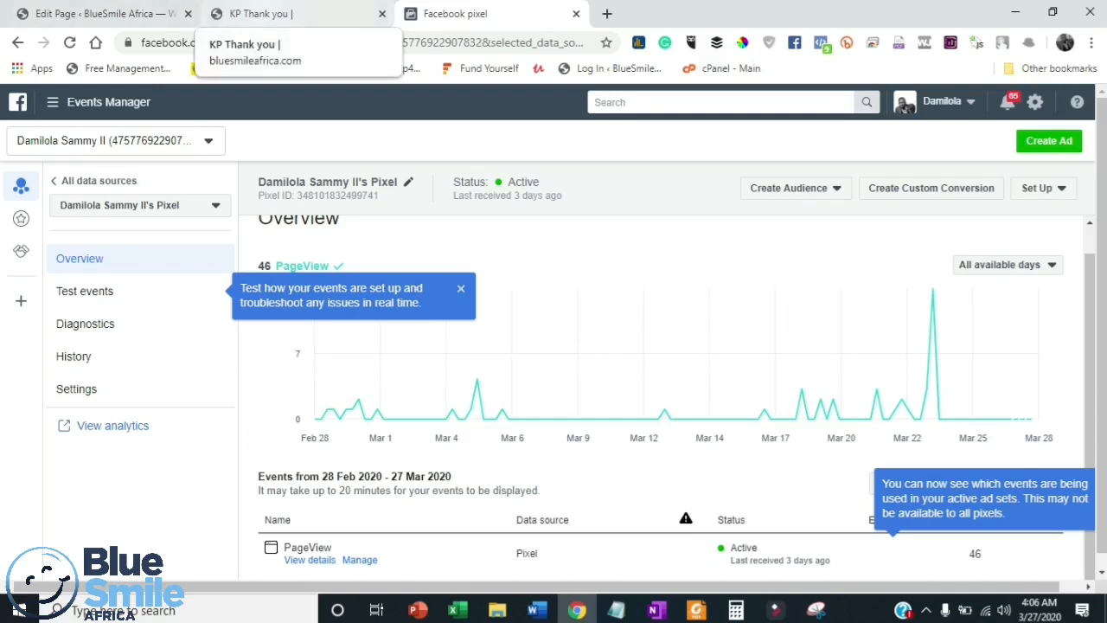
{"action": "left_click", "coordinate": [259, 14]}
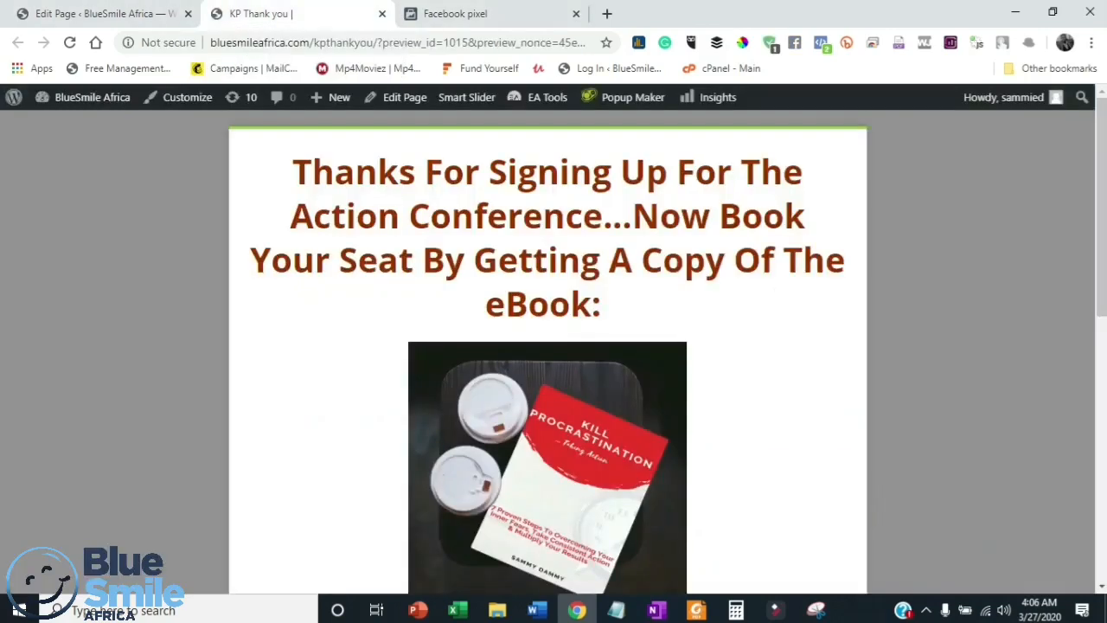
{"action": "left_click", "coordinate": [113, 14]}
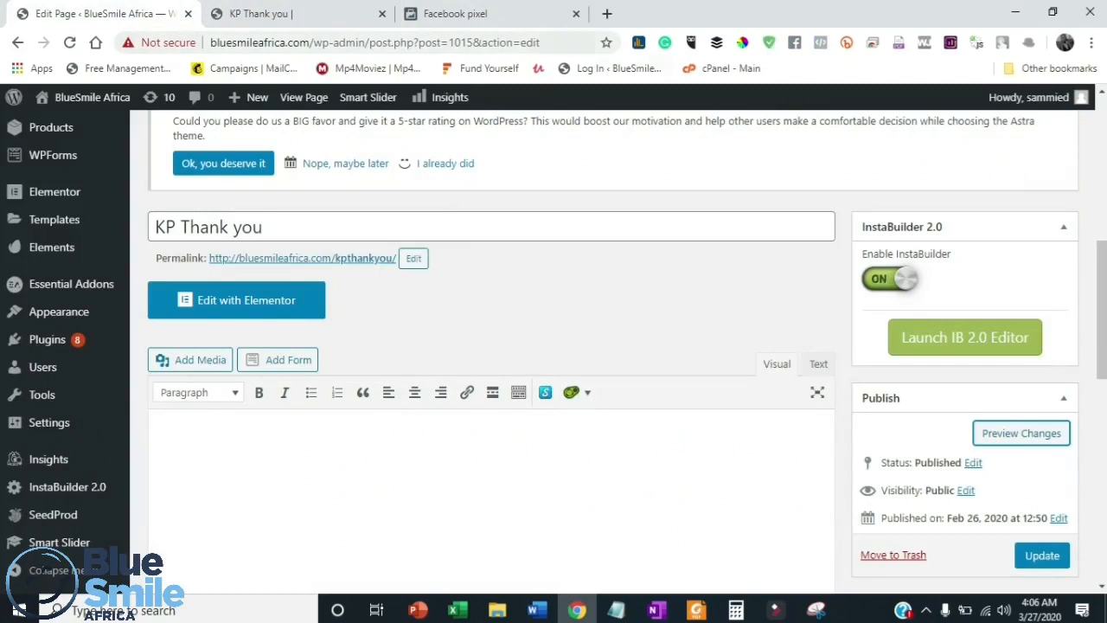
{"action": "left_click", "coordinate": [456, 14]}
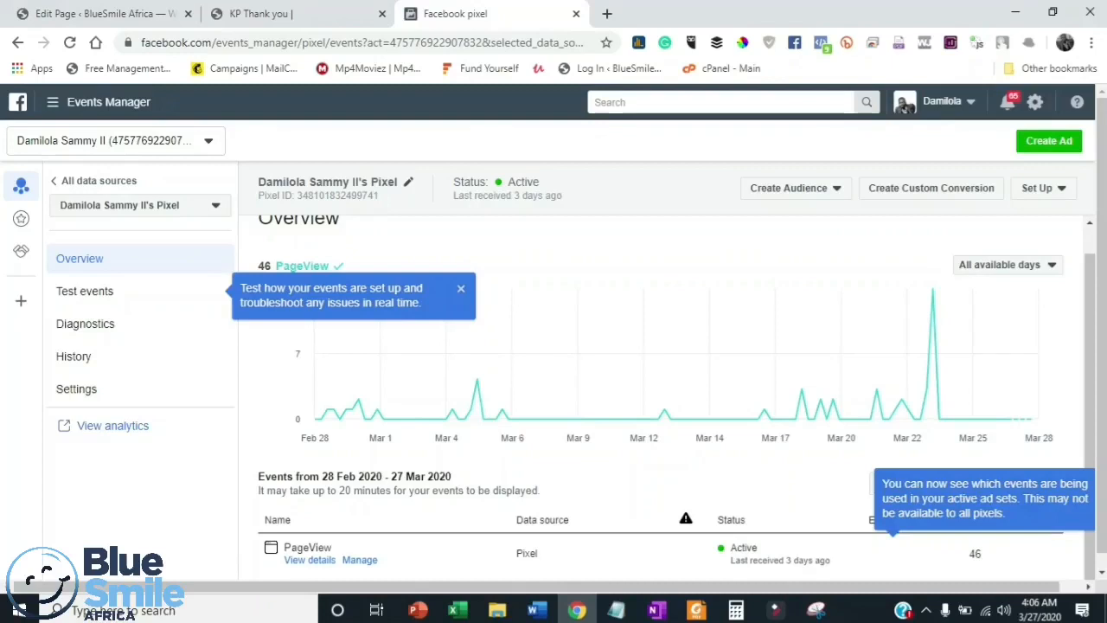